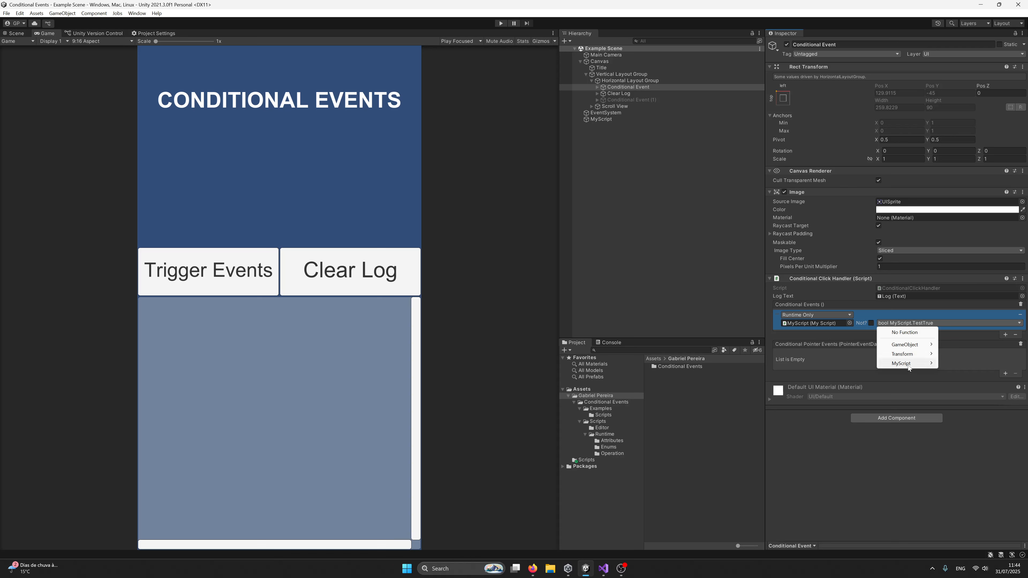
- Examine the MyScript functions offered for the existing Conditional Events entry and locate its target object in the scene
mouse_move(912, 364)
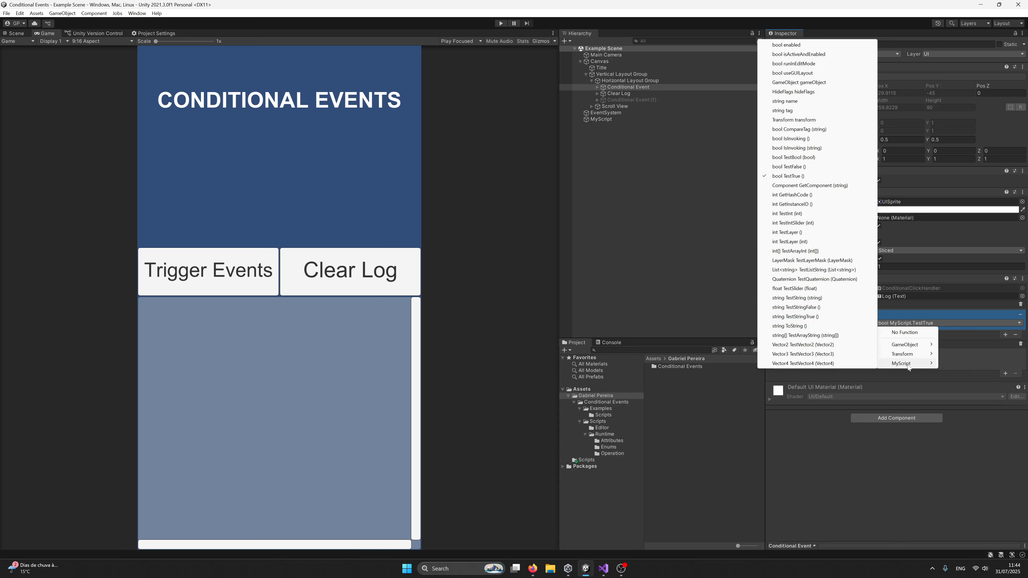
left_click(892, 316)
left_click(824, 324)
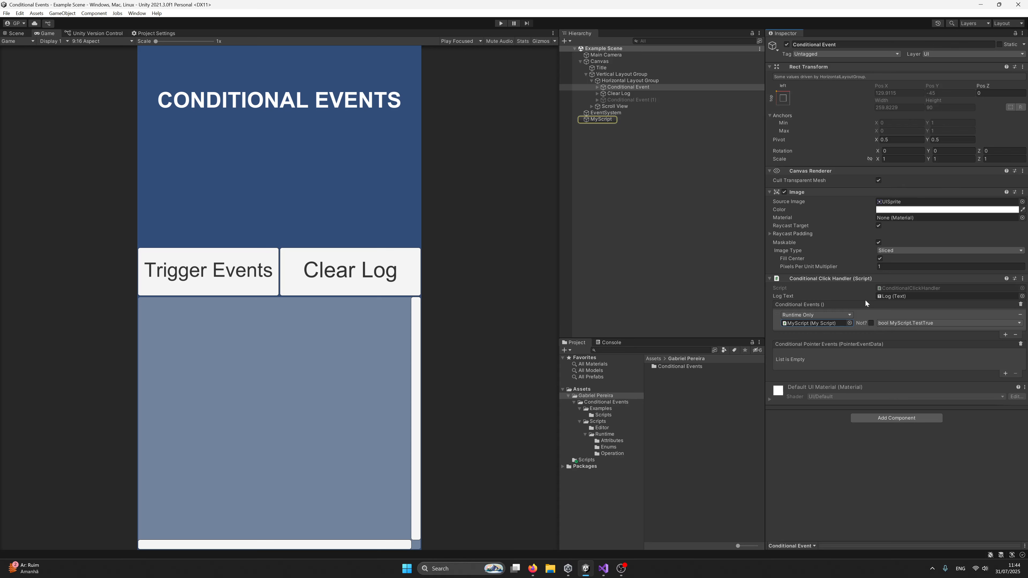
left_click(898, 324)
mouse_move(899, 364)
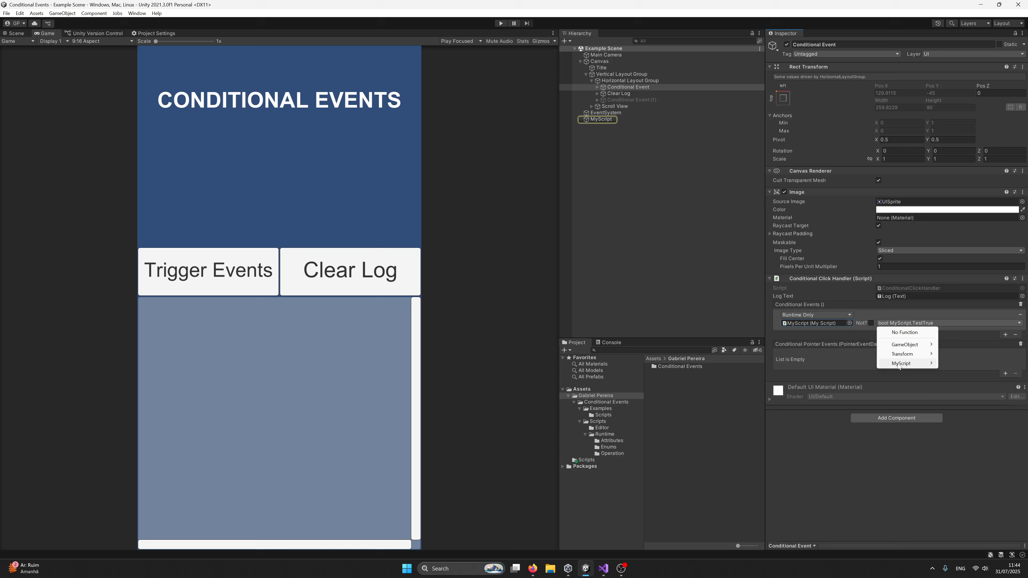
left_click(911, 317)
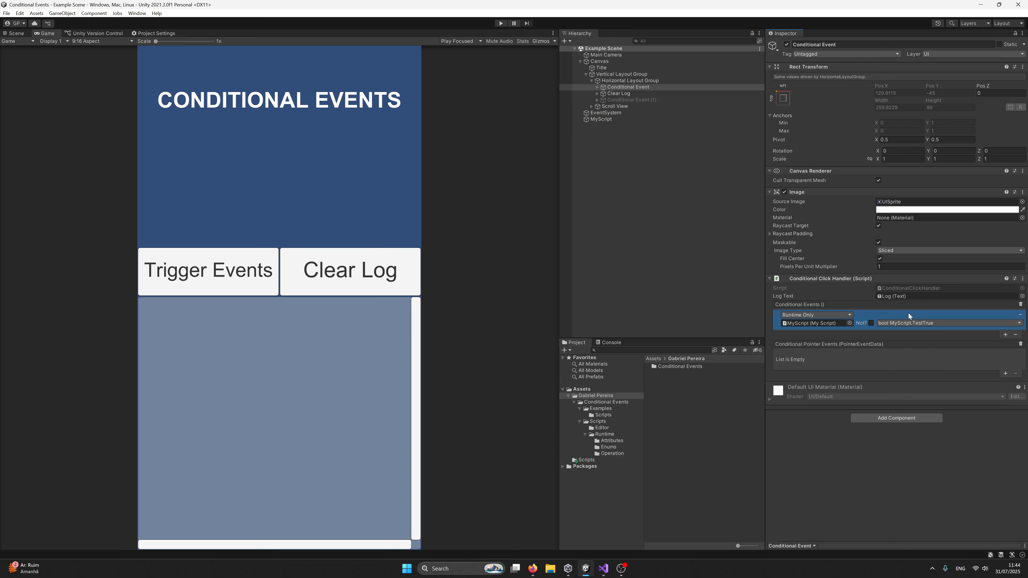
- Test the single TestTrue condition by playing the scene and triggering the events with the Console shown; stop playback and clear the log
left_click(501, 23)
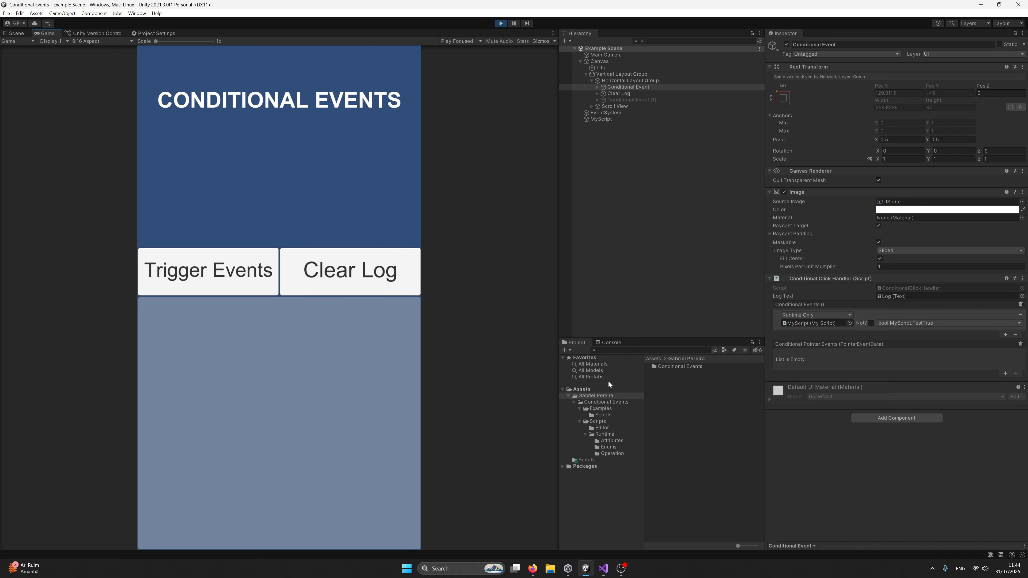
left_click(609, 343)
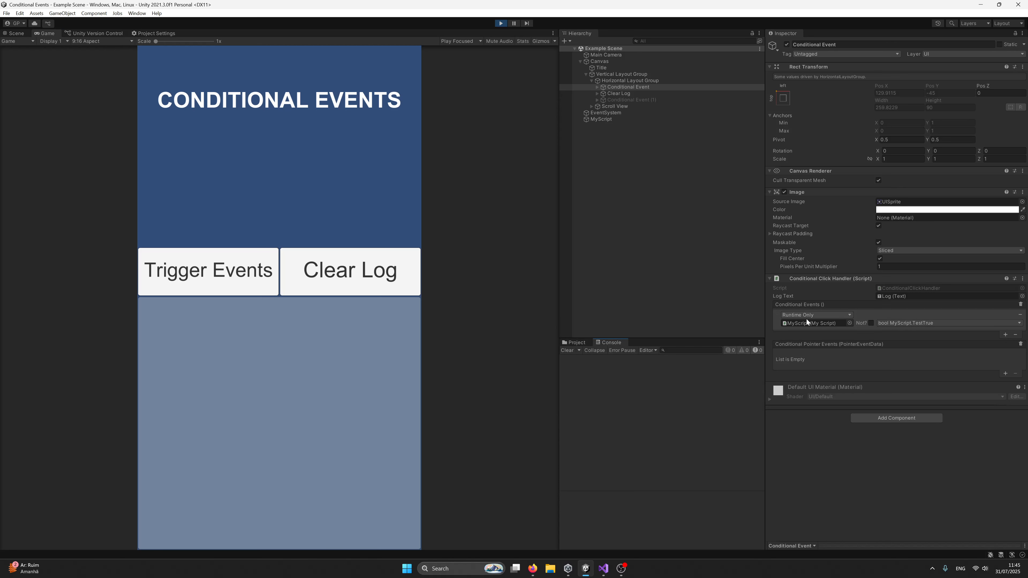
left_click(207, 283)
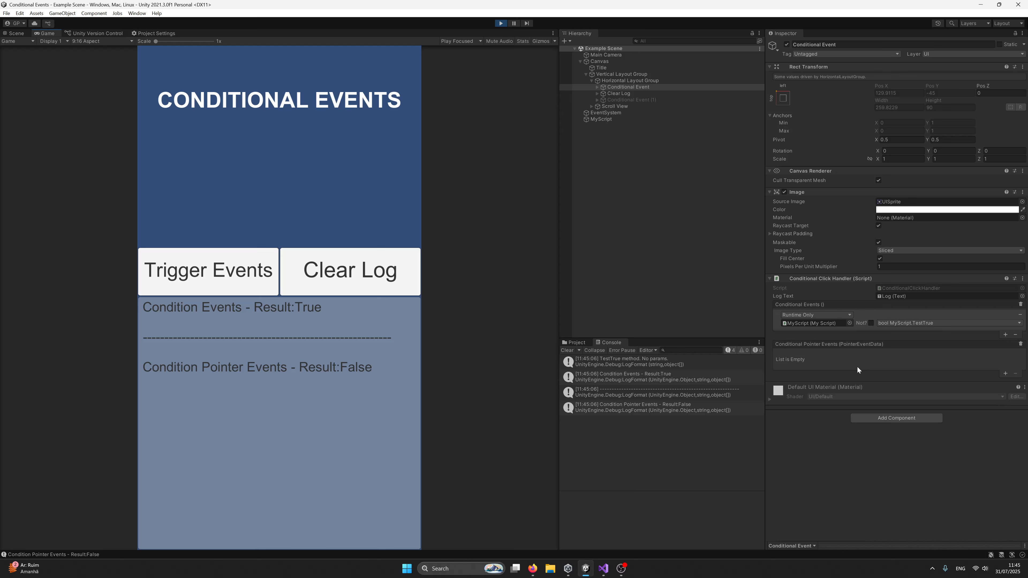
left_click(501, 24)
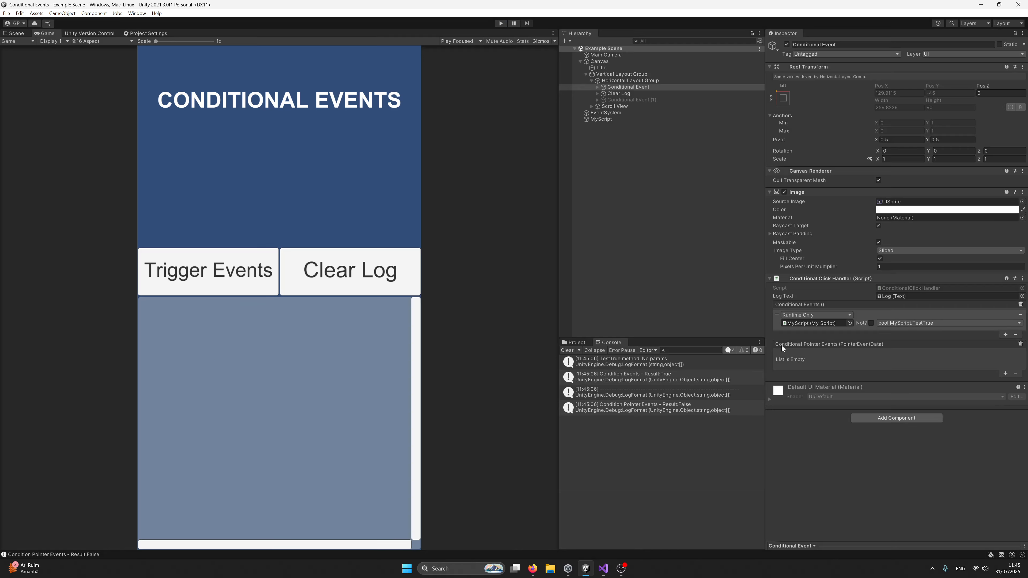
left_click(569, 351)
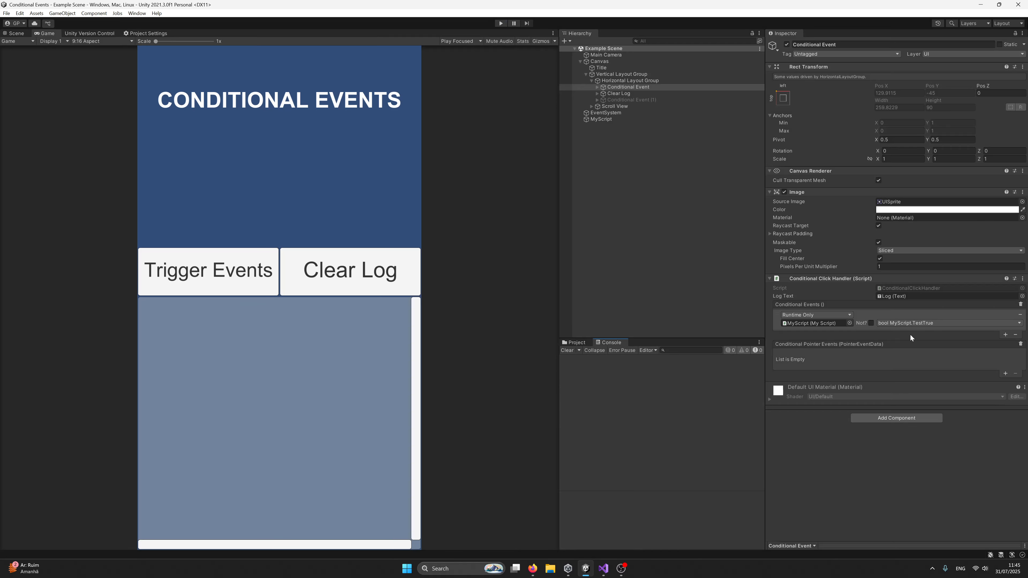
- Add a second Conditional Events entry that targets the MyScript object and calls bool TestFalse ()
left_click(1006, 336)
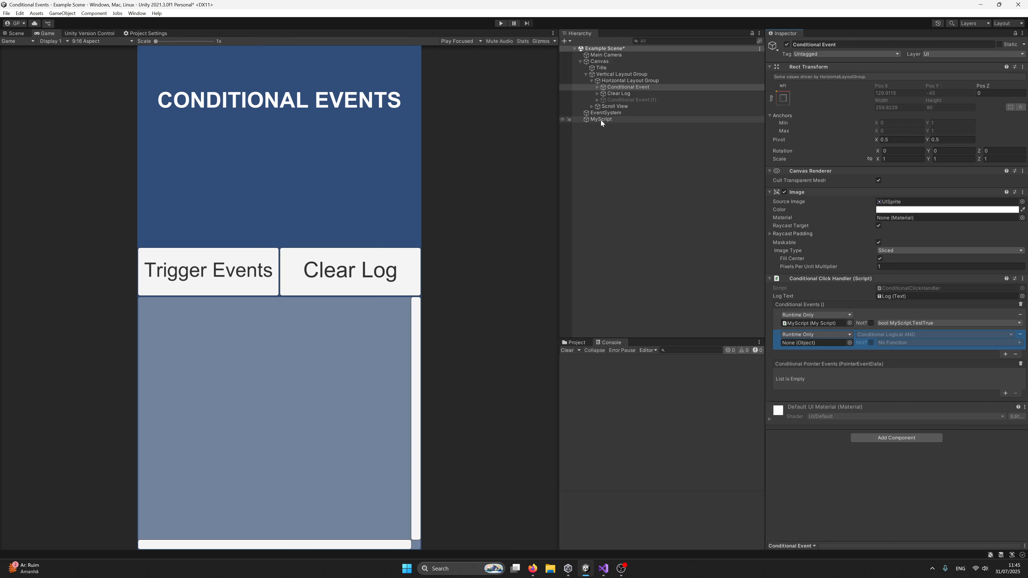
left_click_drag(601, 120, 806, 344)
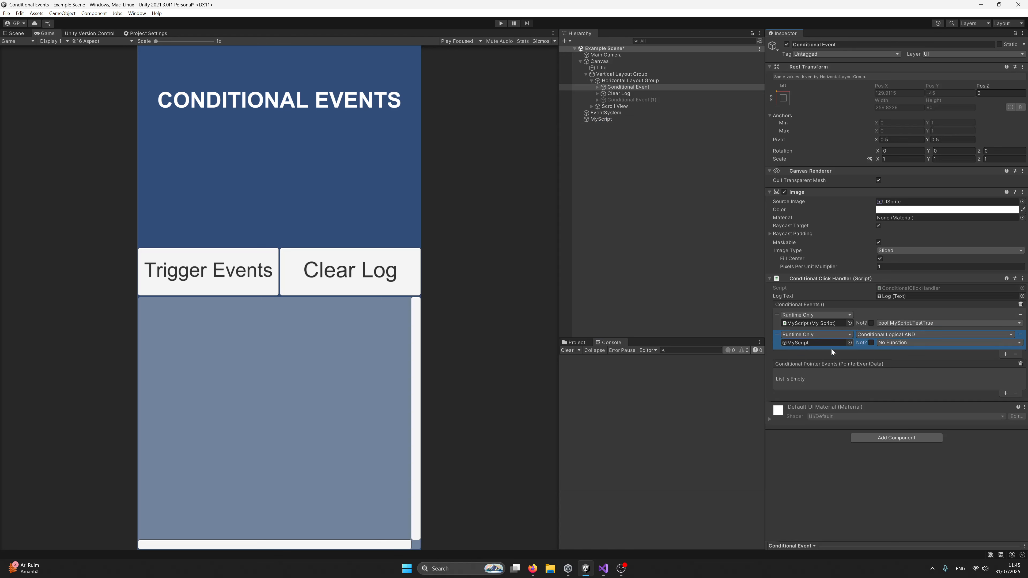
left_click(898, 344)
mouse_move(898, 384)
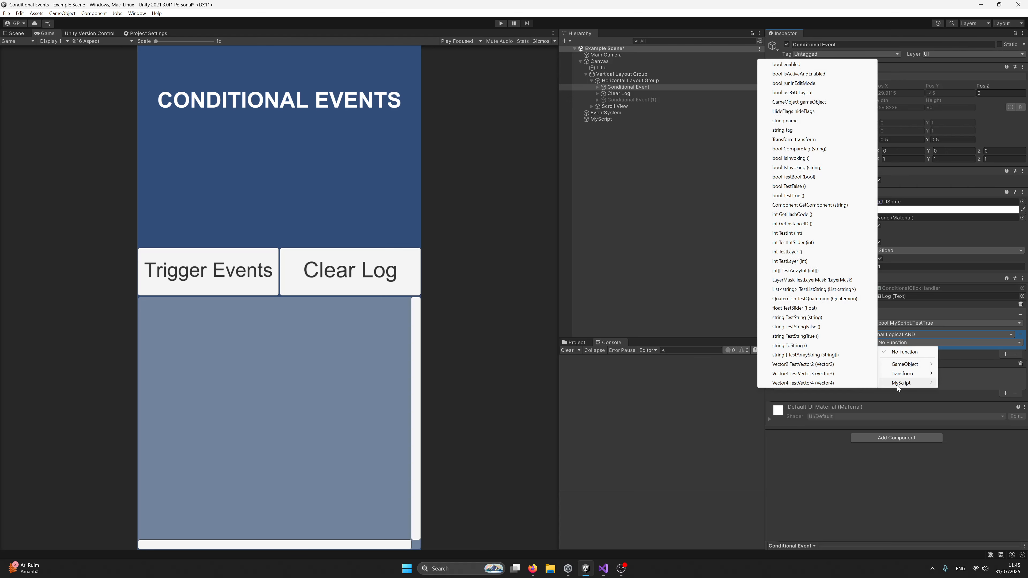
left_click(794, 186)
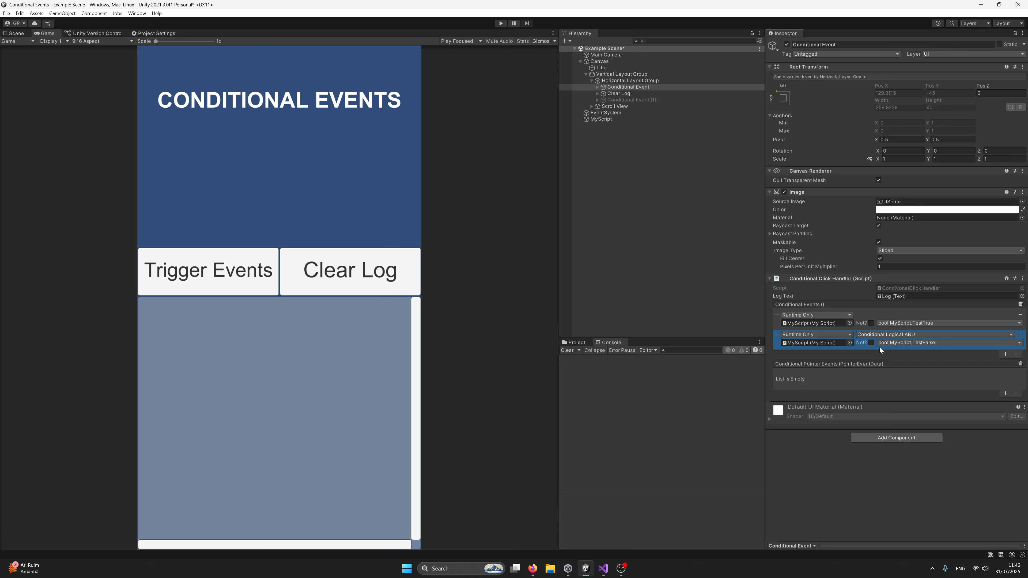
- Examine the logical operators available for combining the second Conditional Events entry with the first
left_click(868, 315)
left_click(854, 346)
left_click(885, 334)
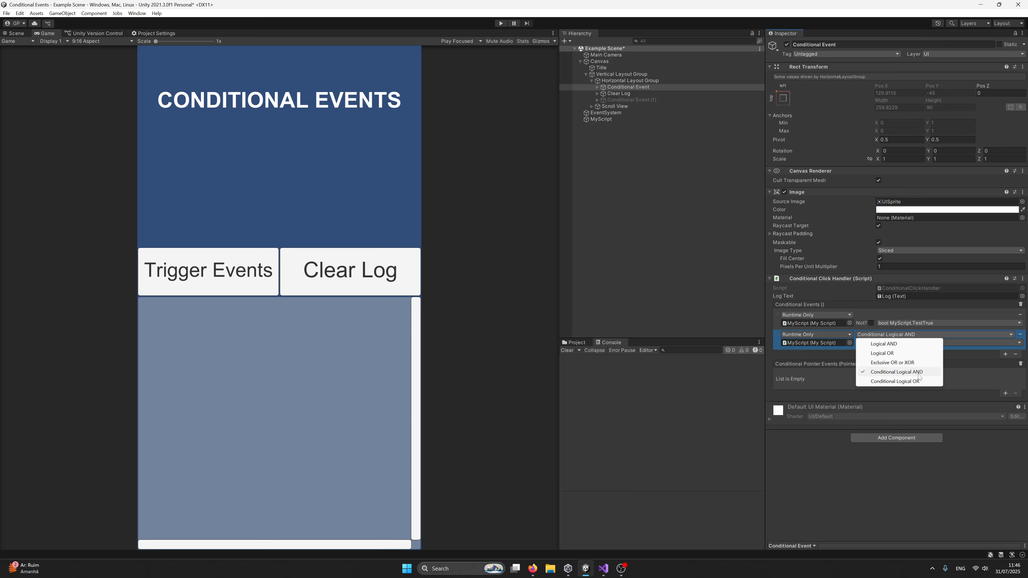
left_click(841, 353)
- Play the scene, trigger the events with the TestTrue and TestFalse conditions combined, and stop playback
left_click(501, 24)
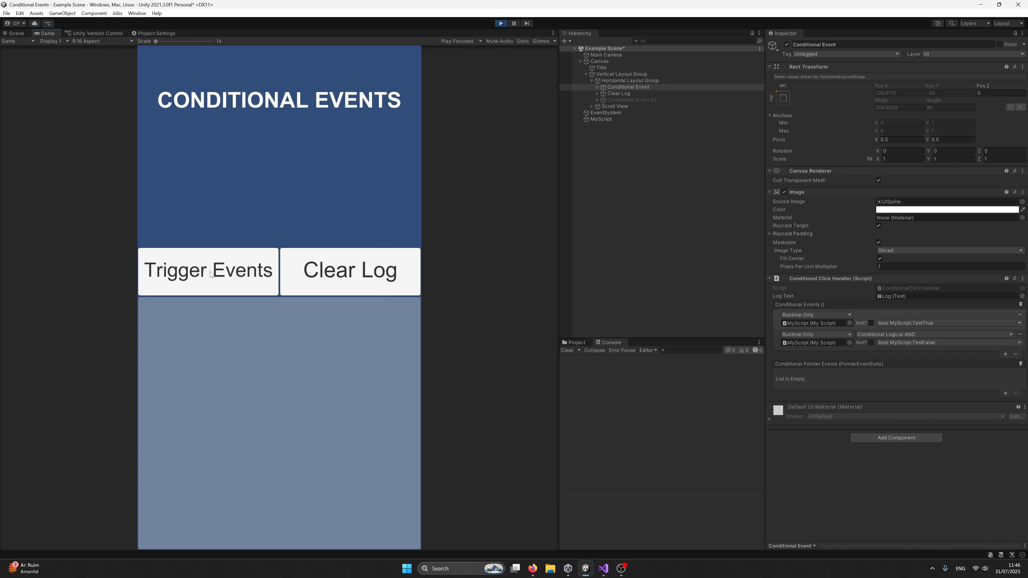
left_click(211, 276)
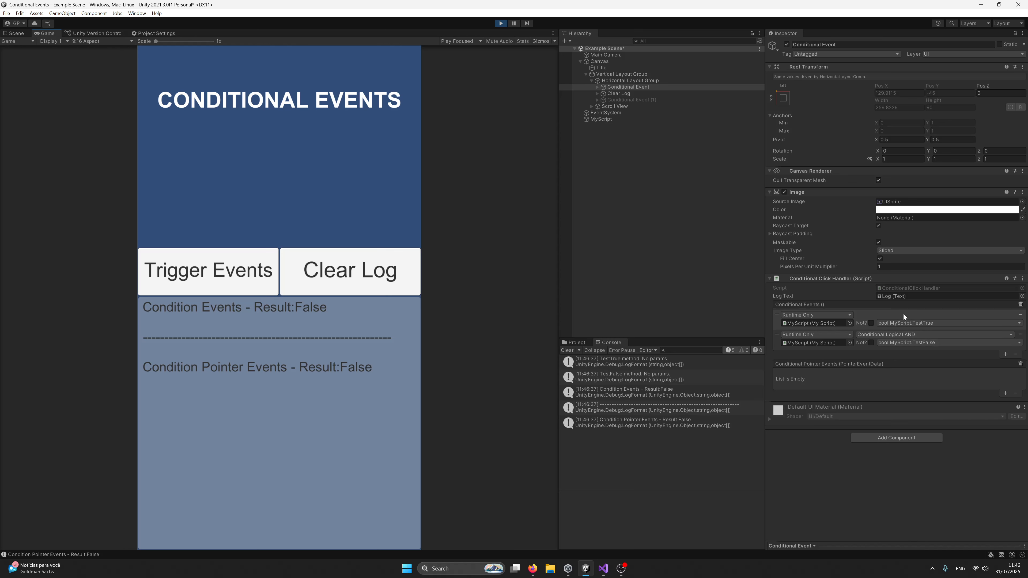
left_click(501, 23)
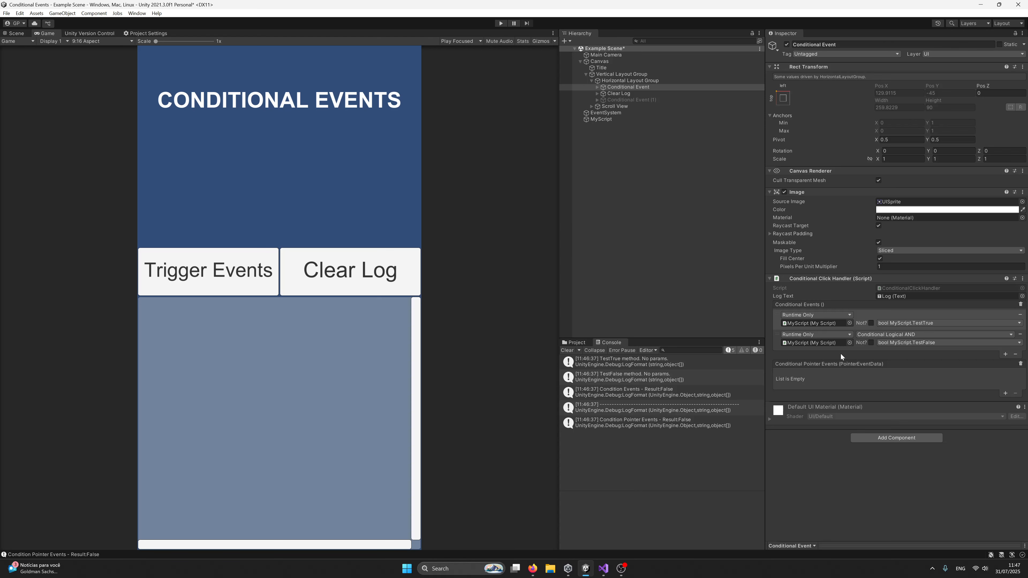
- Enable Not? on the TestFalse condition and test the triggered events in a short play session
left_click(871, 343)
left_click(499, 23)
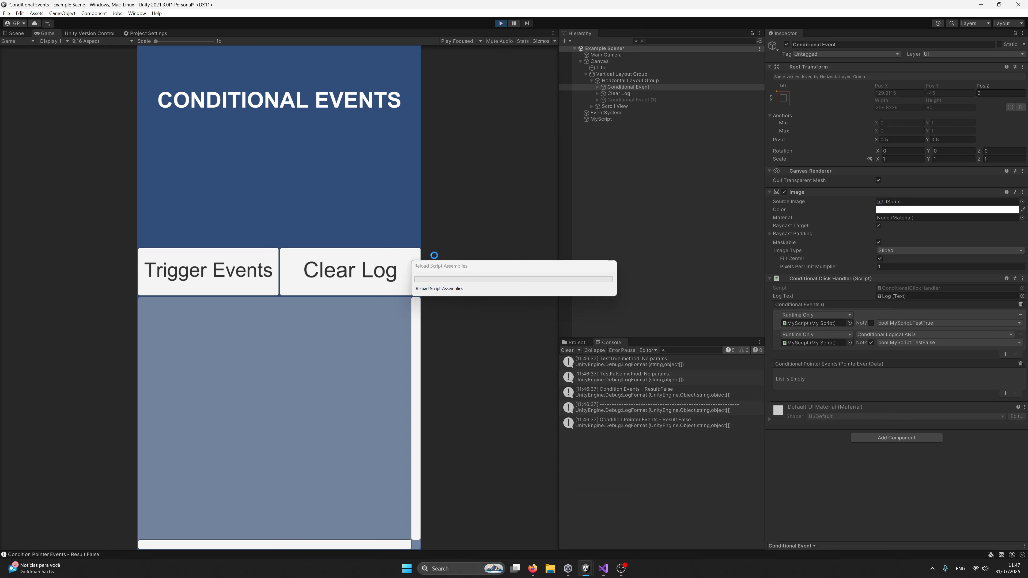
left_click(211, 277)
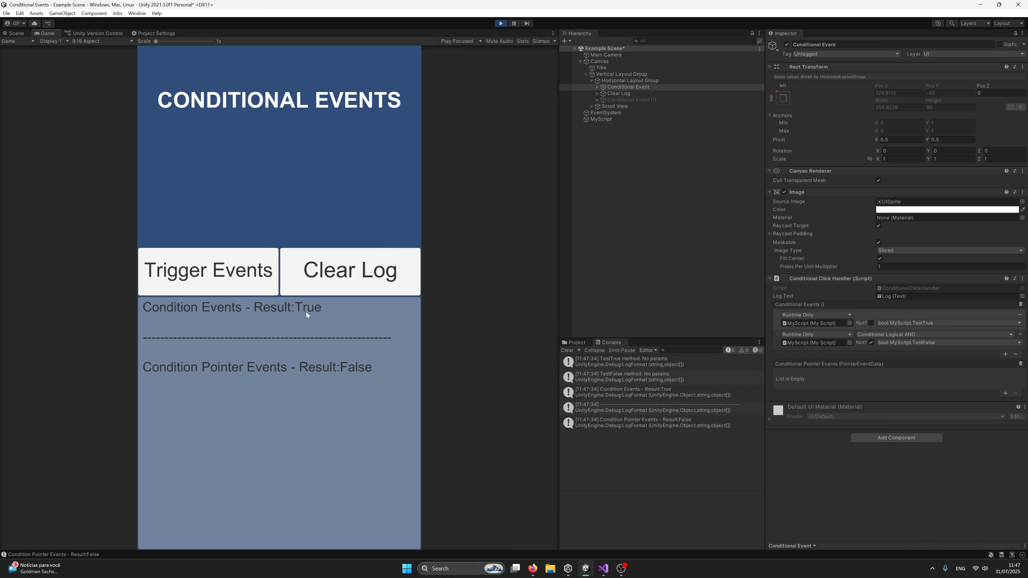
left_click(501, 23)
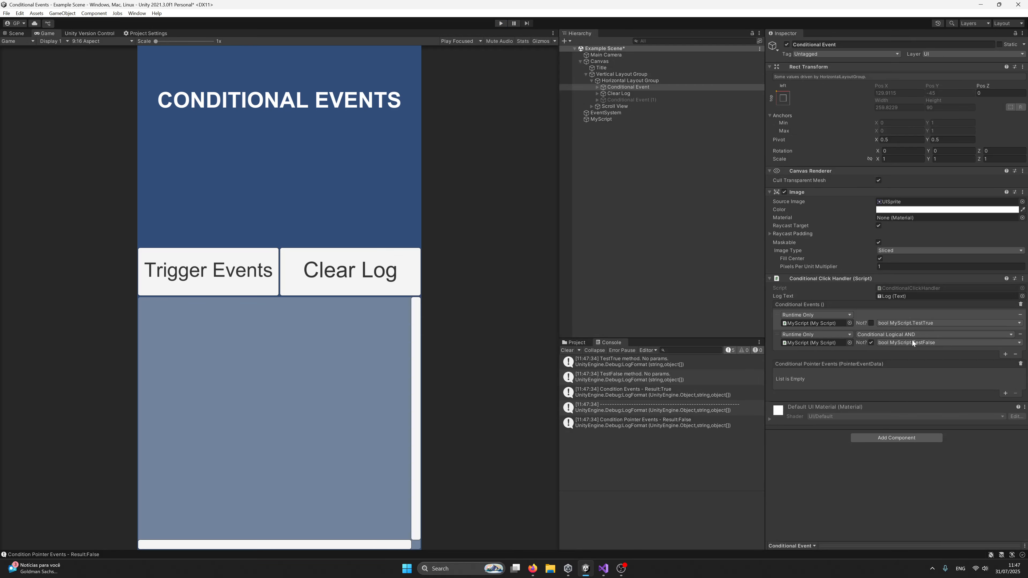
- Switch to Visual Studio and write an empty-bodied if statement in SomeFunction with the condition TestTrue() && TestFalse()
left_click(612, 570)
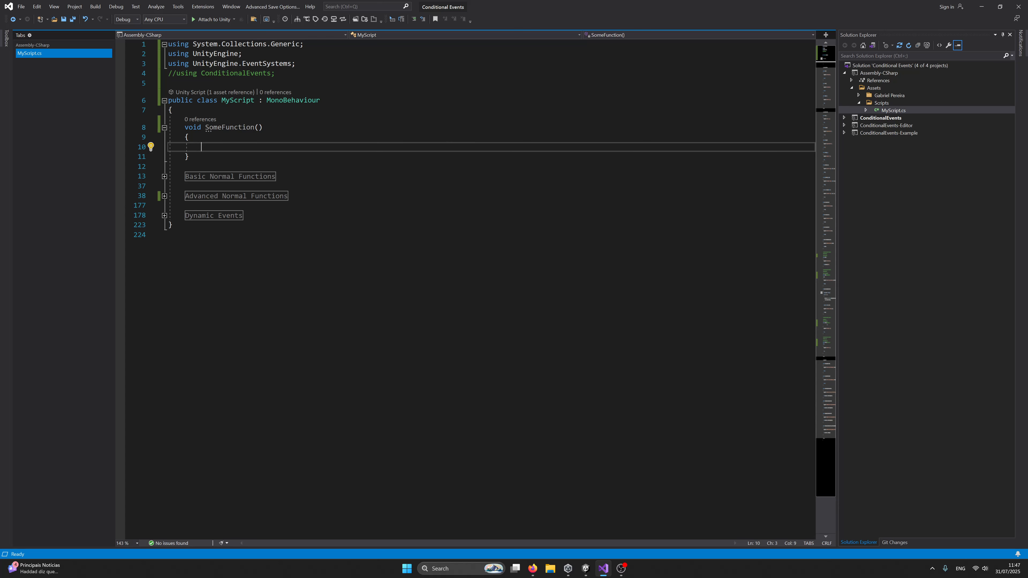
type("if (")
key("shift+Return")
key("Up")
key("Up")
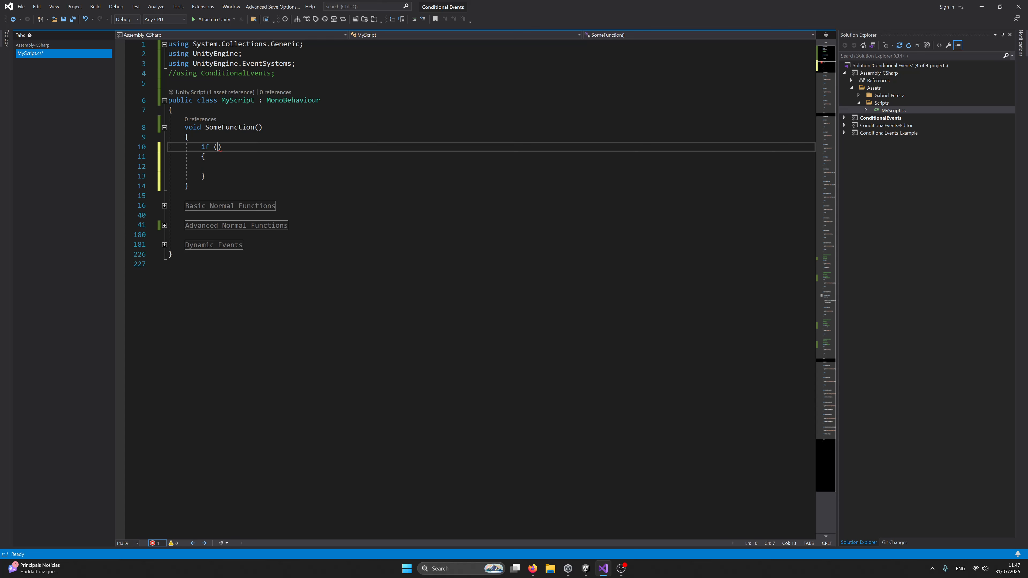
type("TestTrue()")
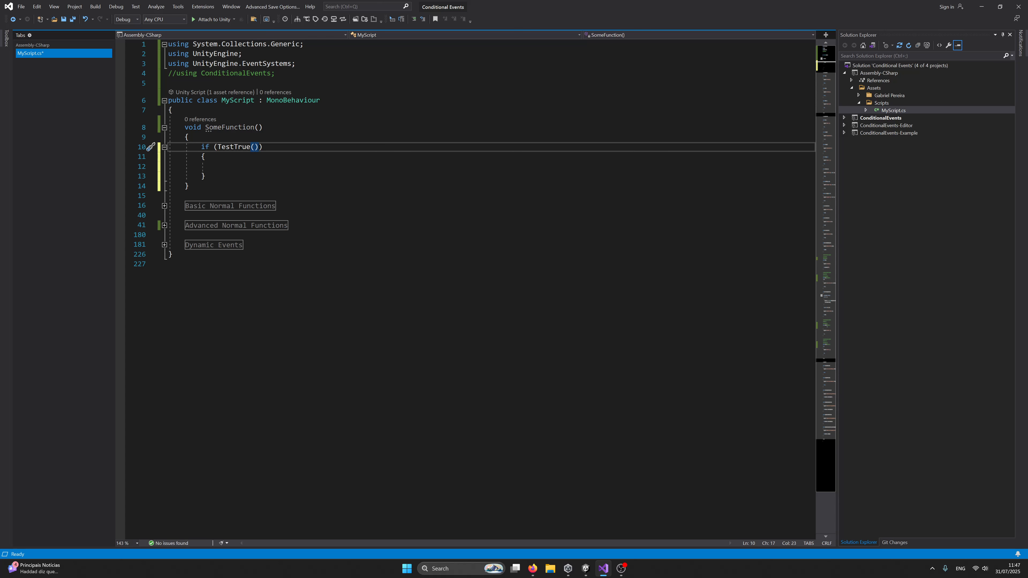
type(" && TestFalse()")
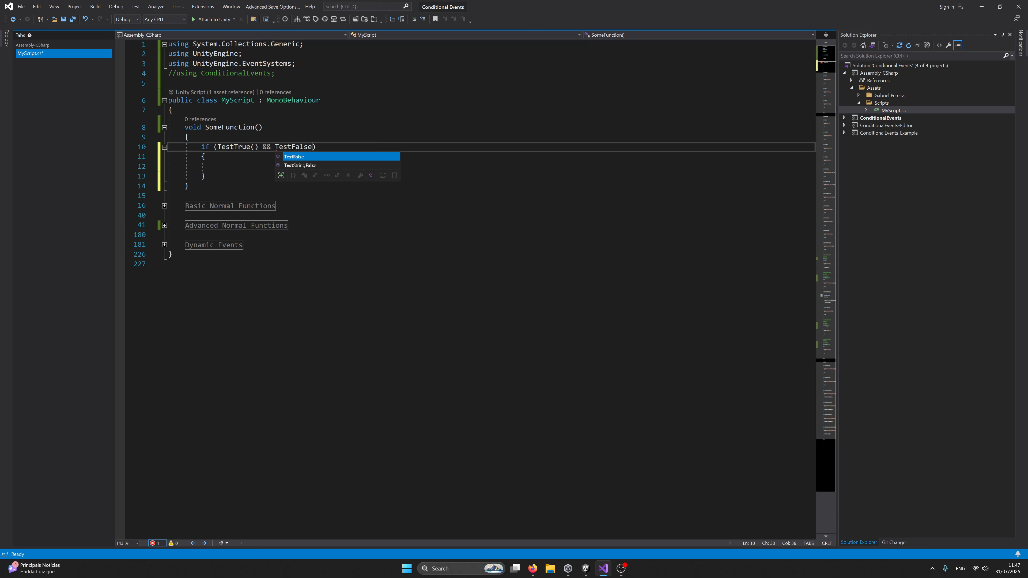
left_click_drag(263, 147, 263, 147)
double_click(294, 147)
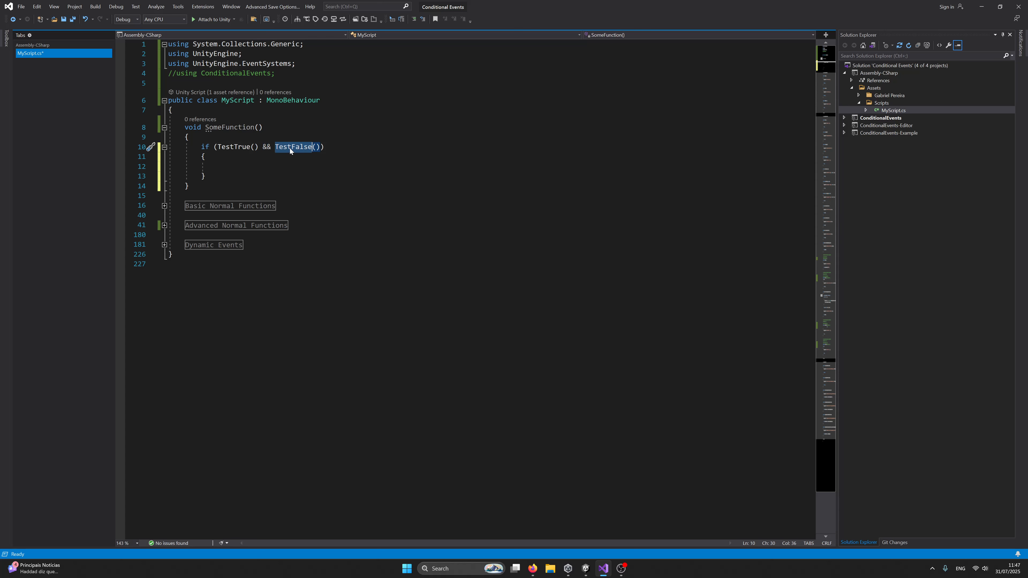
left_click(218, 166)
left_click_drag(217, 147, 319, 148)
- Compare the if condition with the Unity event entries and negate its TestFalse() call with the ! operator
left_click(276, 148)
key("alt+Tab")
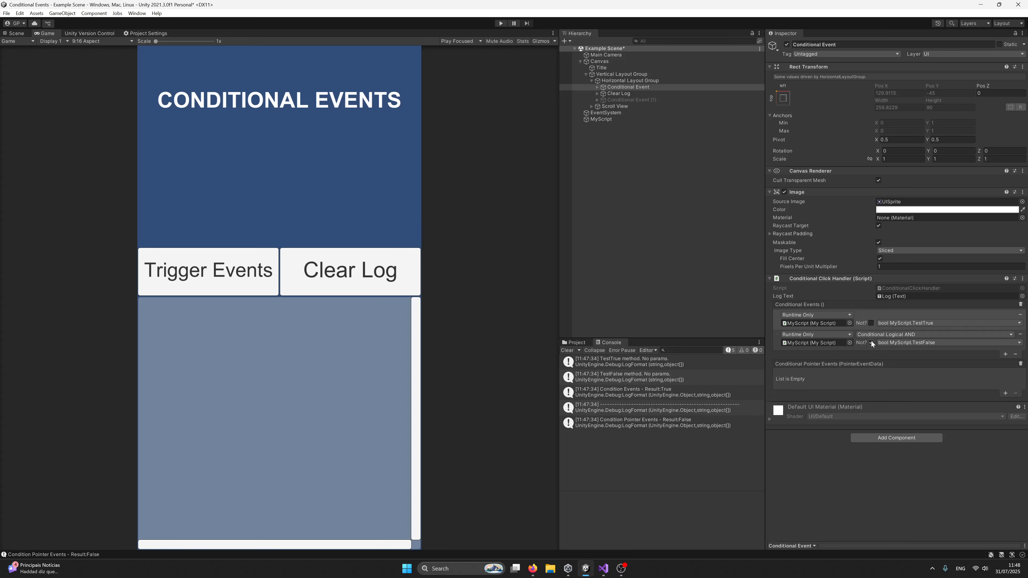
key("alt+Tab")
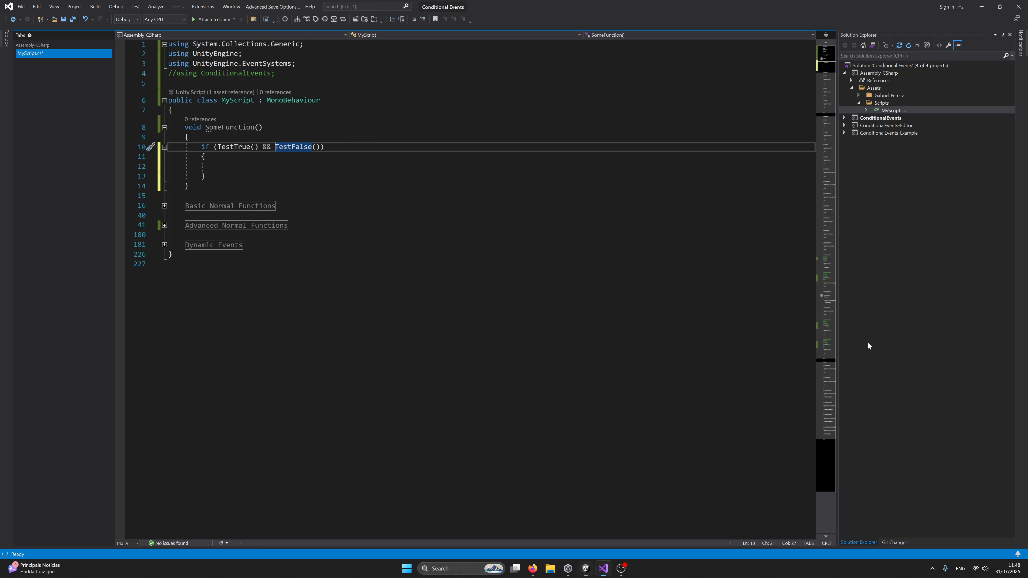
type("!")
key("End")
left_click(217, 167)
- Switch to Unity and remove all entries from the Conditional Events list
key("alt+Tab")
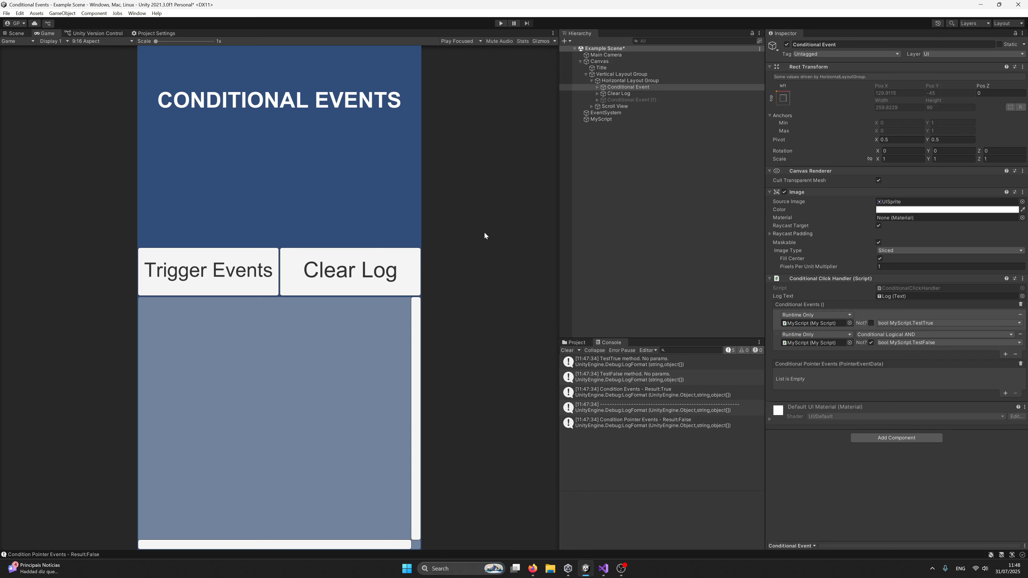
left_click(1021, 304)
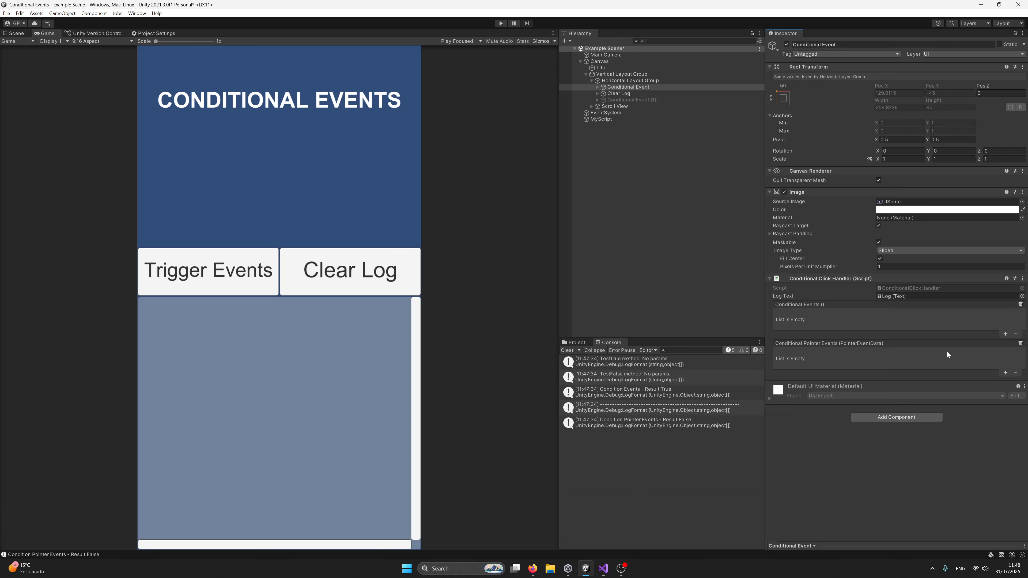
- Add a Conditional Pointer Events entry that targets the MyScript object and calls the dynamic bool TestTrue function
left_click(1006, 373)
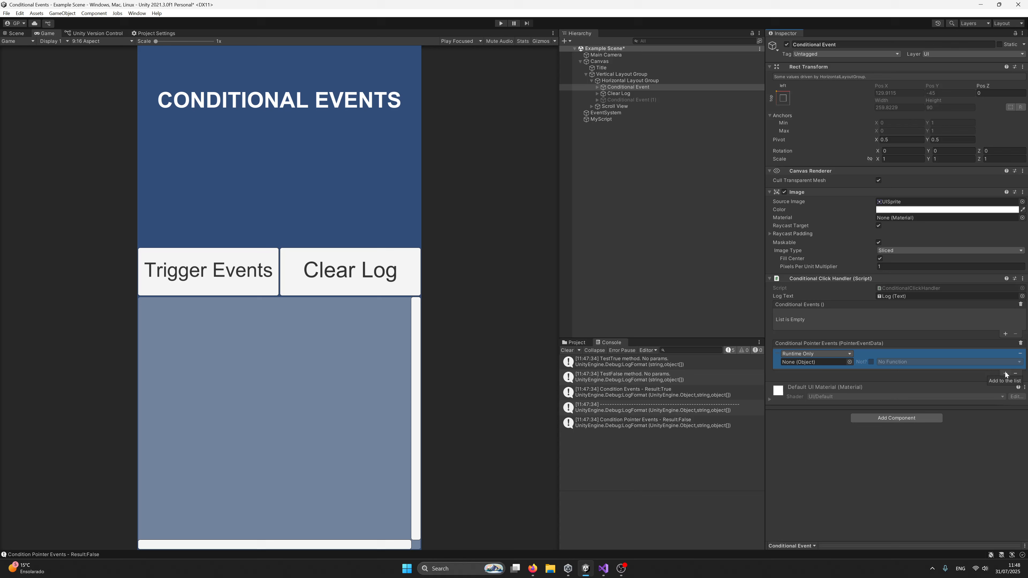
left_click_drag(601, 120, 813, 362)
left_click(881, 362)
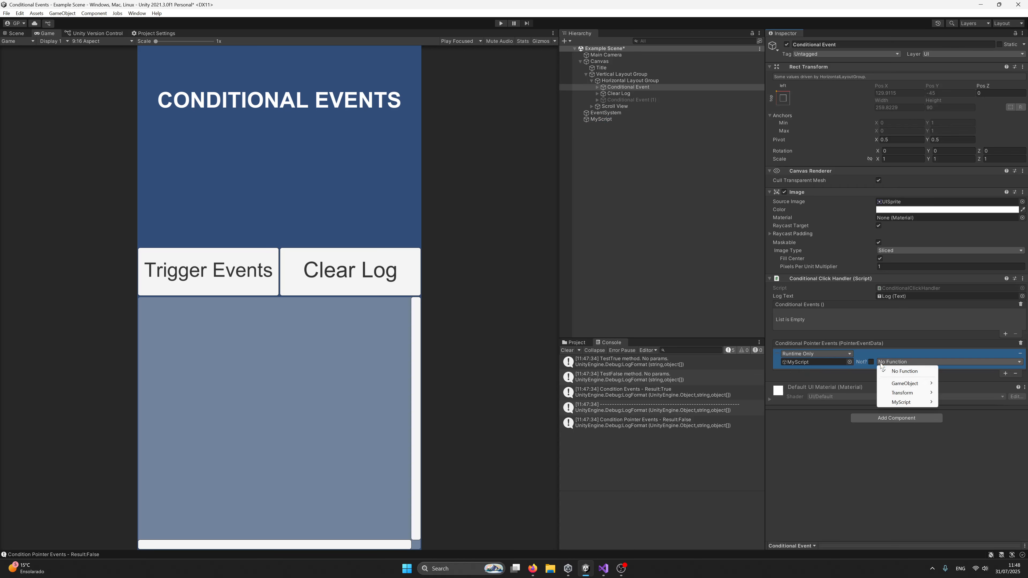
mouse_move(903, 402)
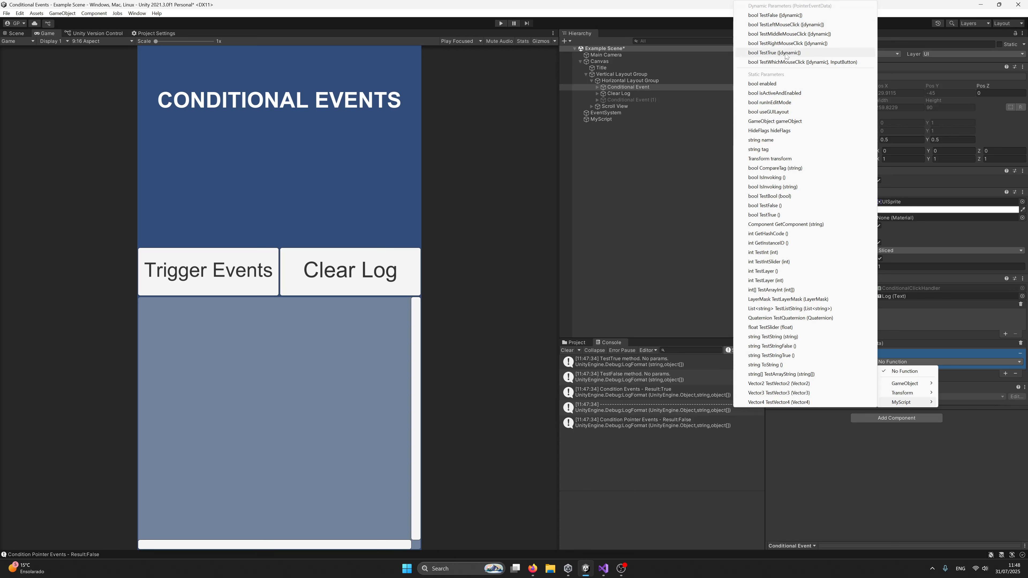
left_click(766, 53)
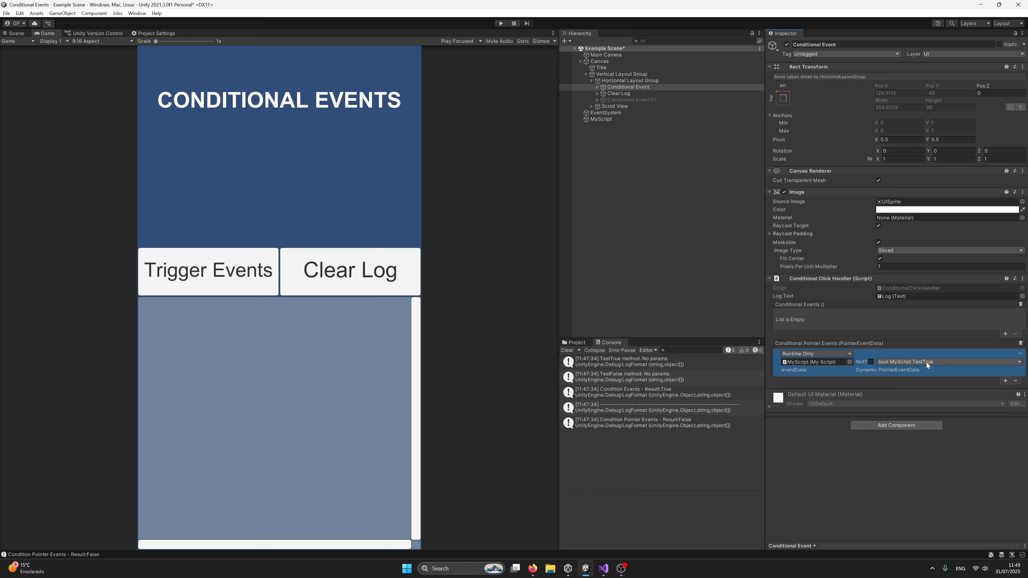
- Add a second Conditional Pointer Events entry that targets the MyScript object and calls the dynamic bool TestFalse function
left_click(1005, 381)
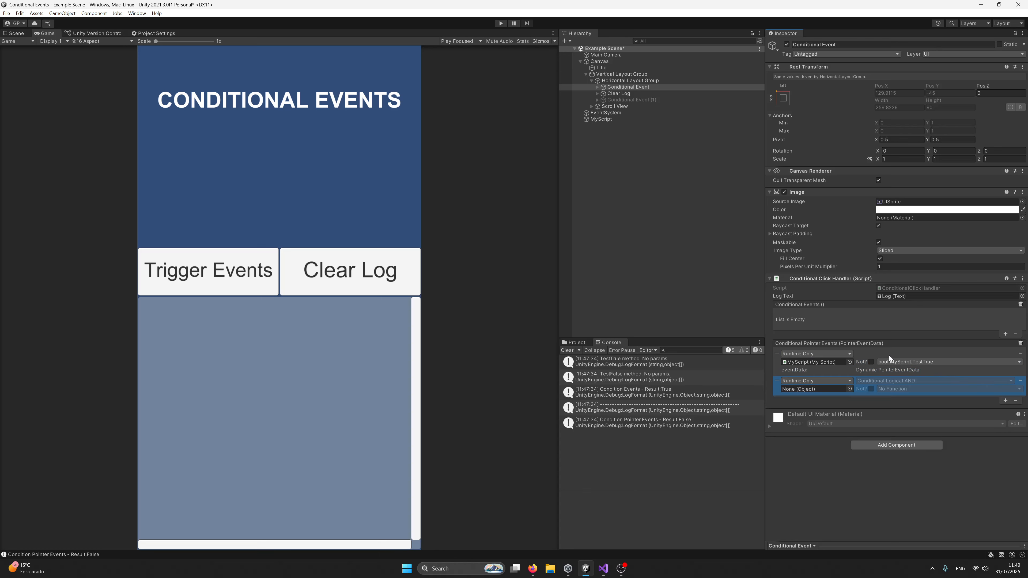
left_click_drag(605, 121, 815, 389)
left_click(894, 390)
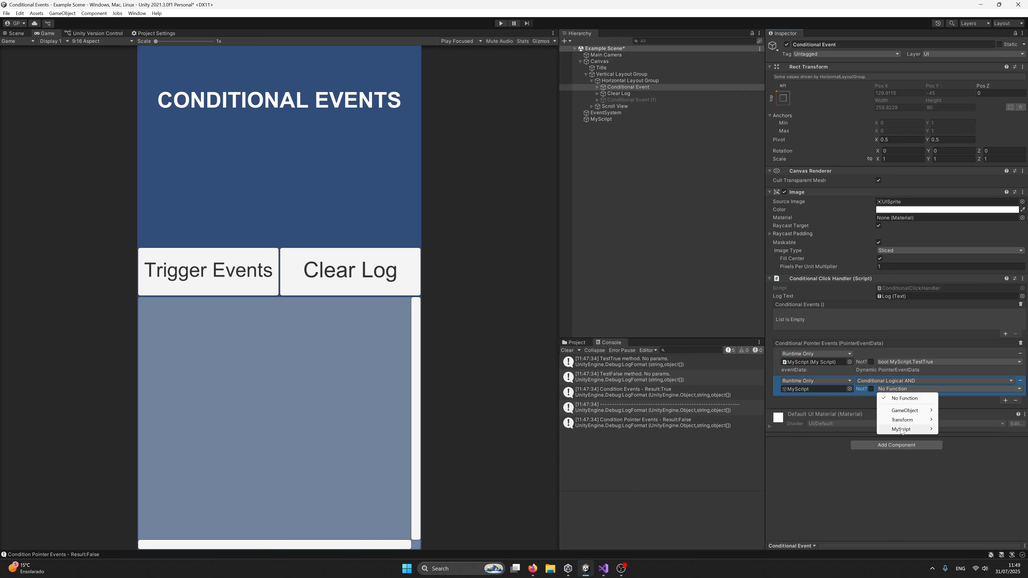
mouse_move(900, 430)
left_click(775, 42)
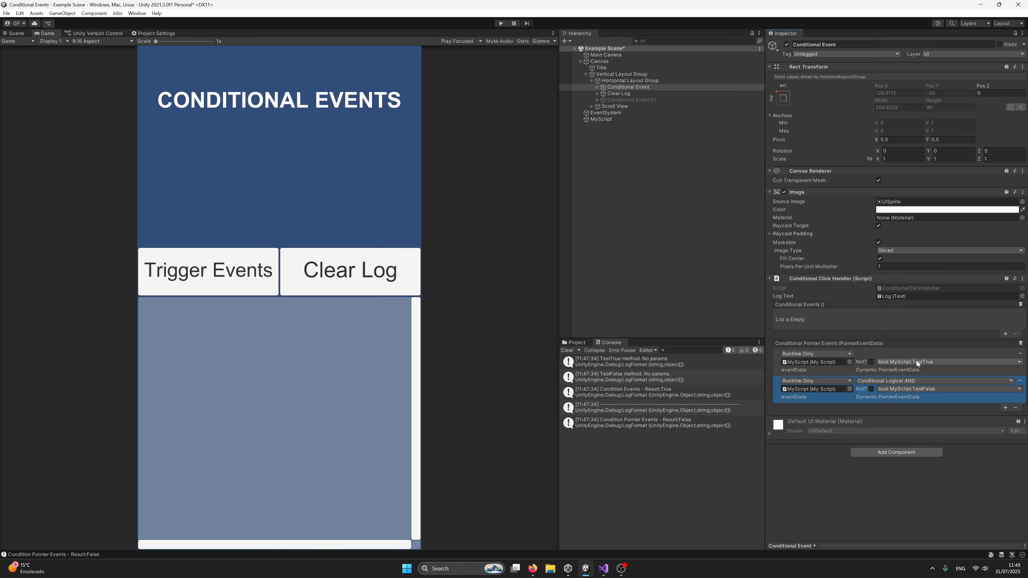
- Run the scene and trigger the events to test both pointer conditions, clearing the Console and the on-screen log
left_click(501, 24)
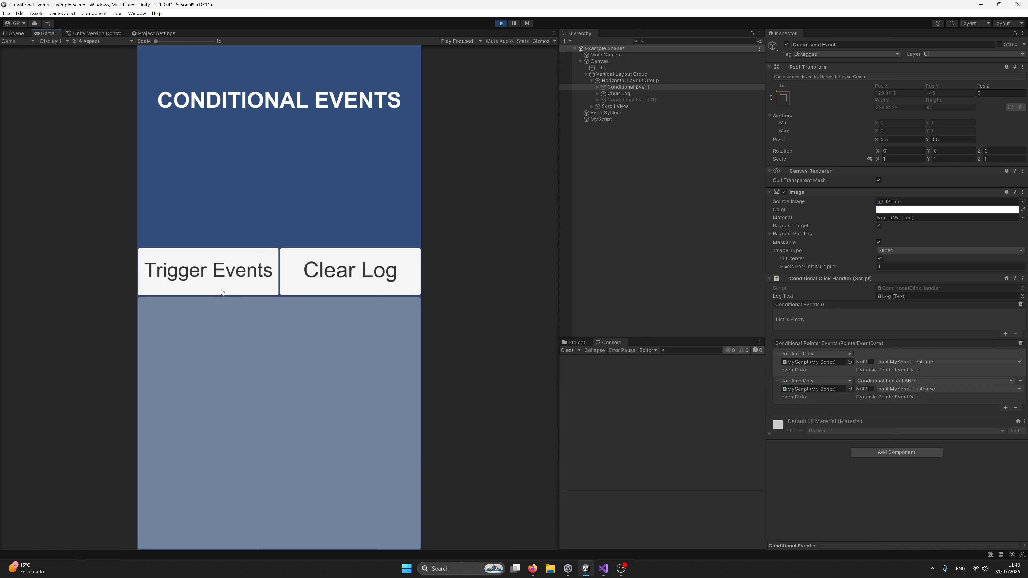
left_click(210, 276)
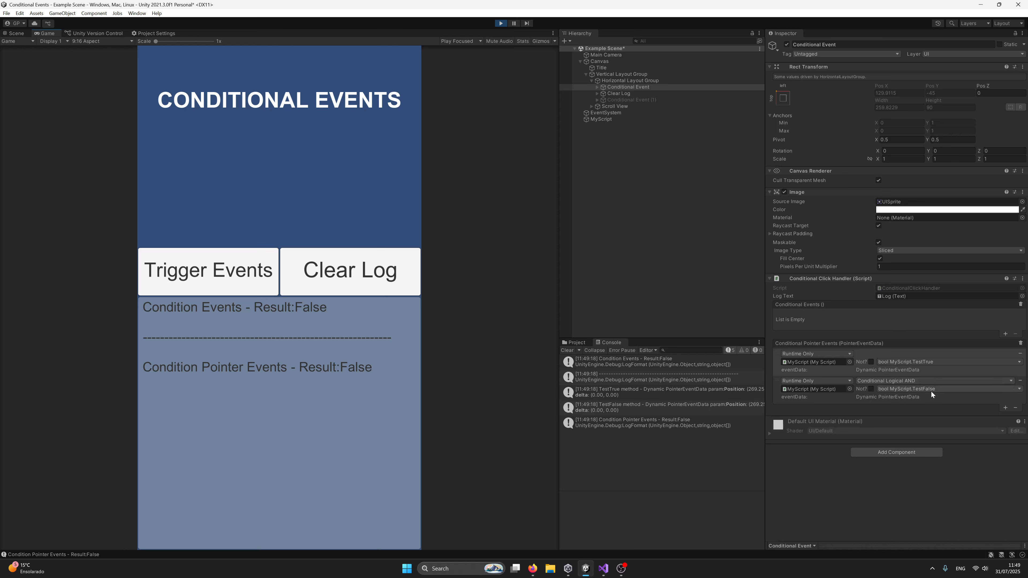
left_click(568, 350)
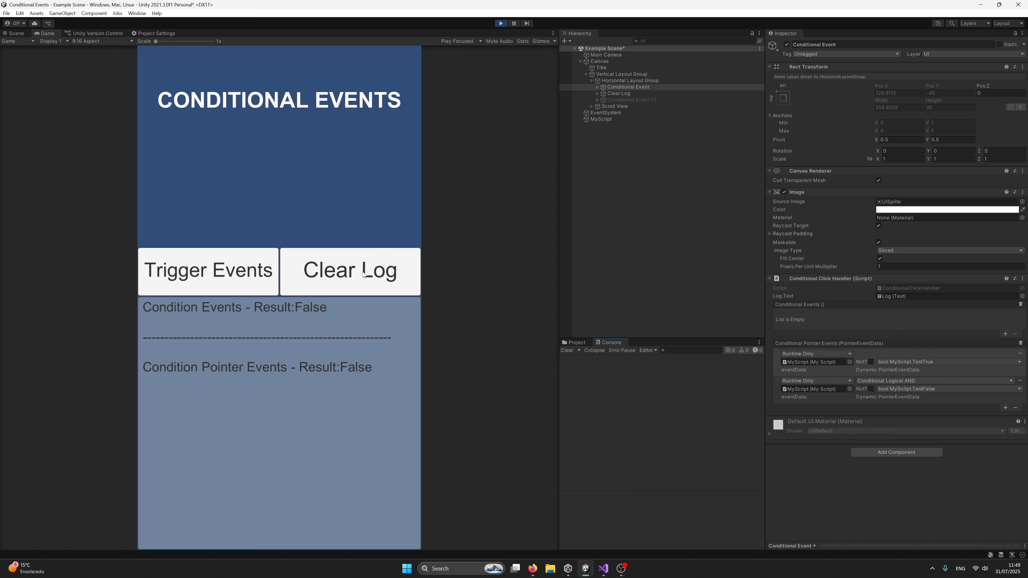
left_click(363, 273)
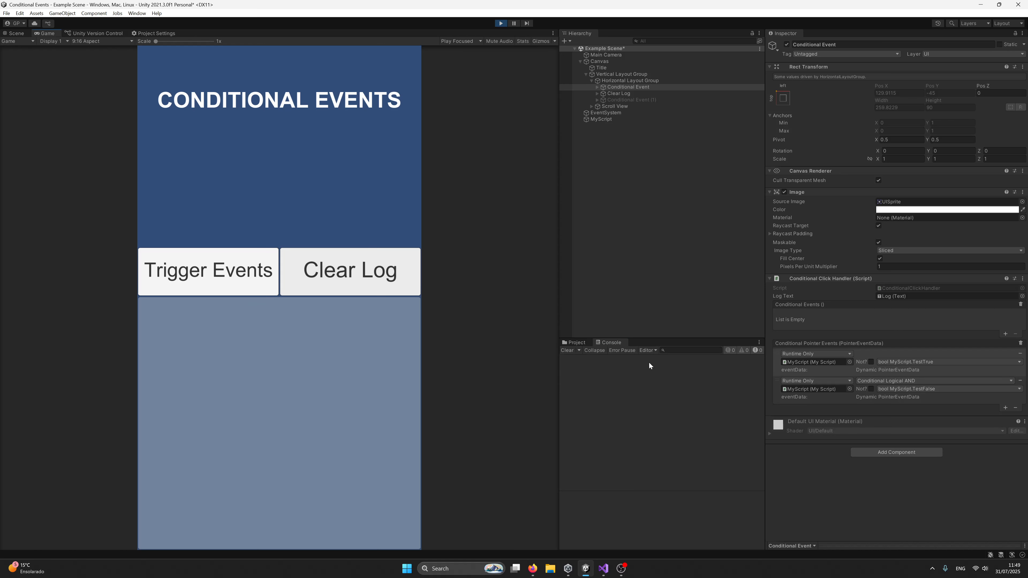
- Negate the TestFalse pointer condition, retest it by triggering the events, and clear the on-screen log
left_click(871, 389)
left_click(223, 275)
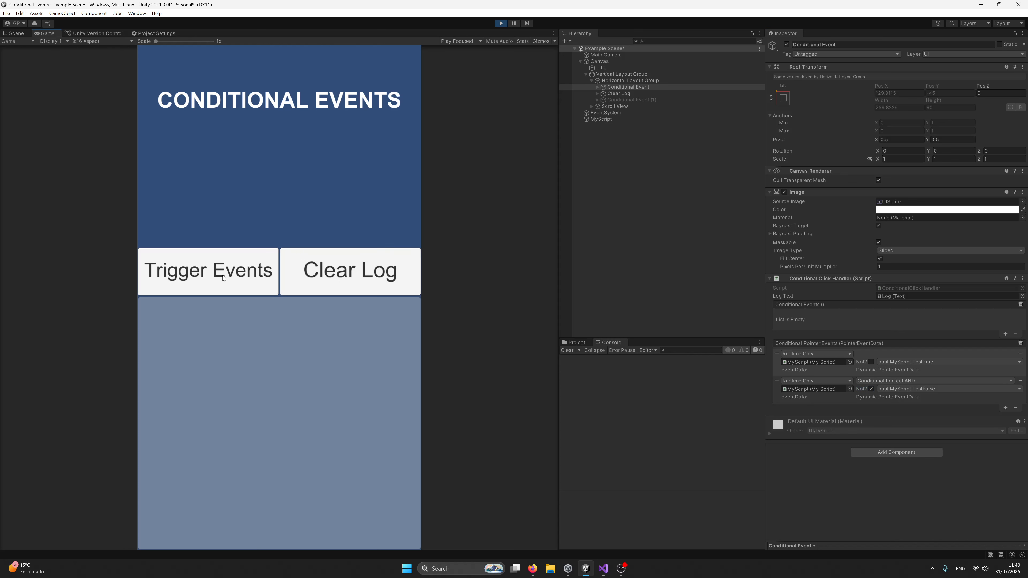
left_click(223, 278)
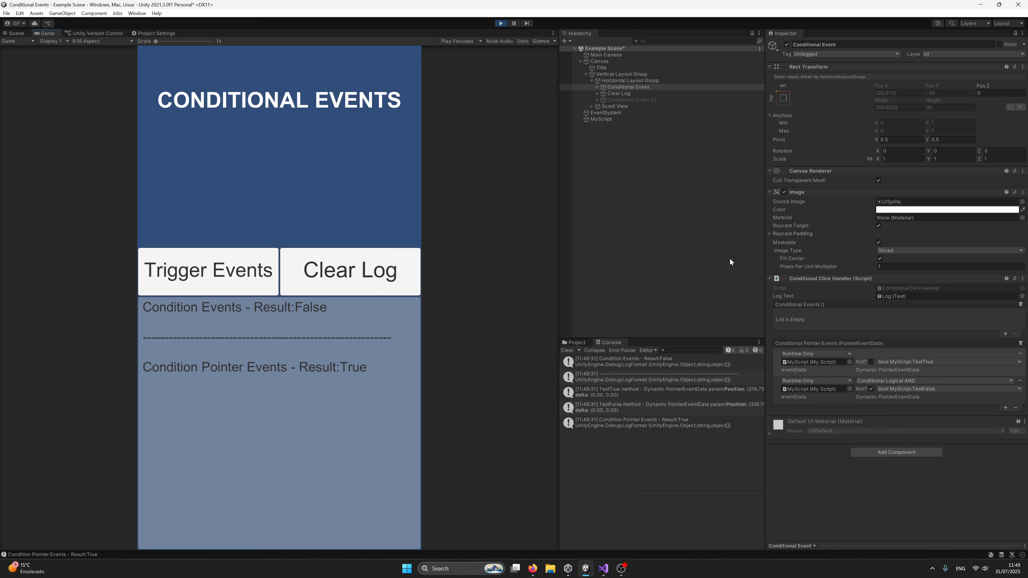
left_click(369, 278)
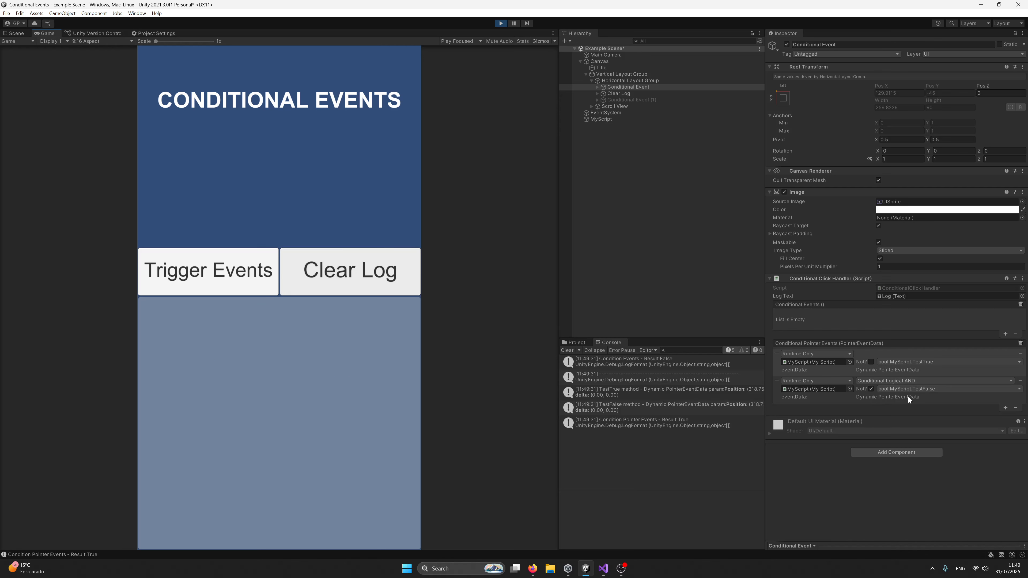
- Replace both Conditional Pointer Events entries with one that targets MyScript and calls the dynamic bool TestWhichMouseClick function
left_click(1020, 380)
left_click(1020, 354)
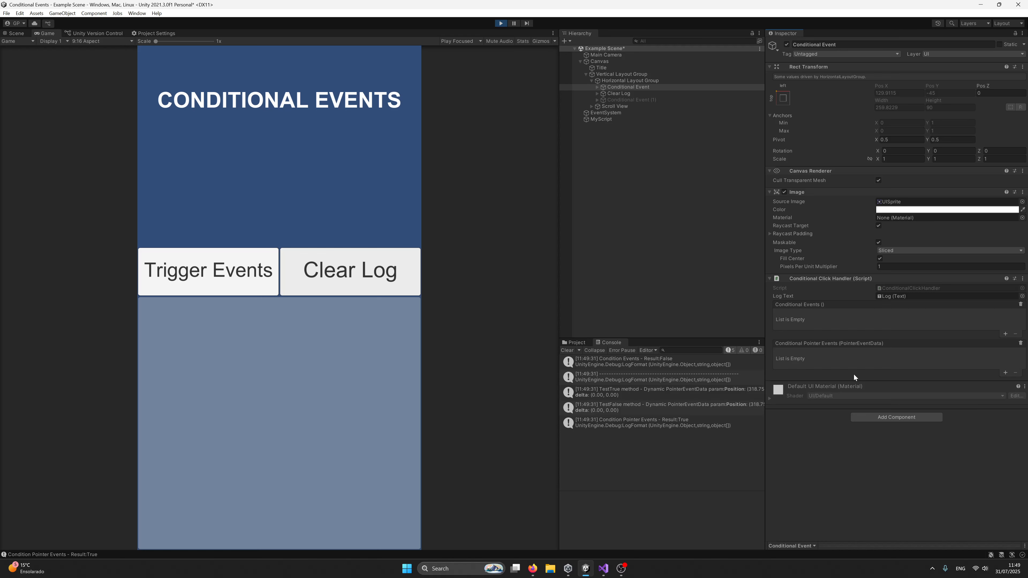
left_click(1005, 373)
left_click_drag(601, 120, 822, 364)
left_click(891, 361)
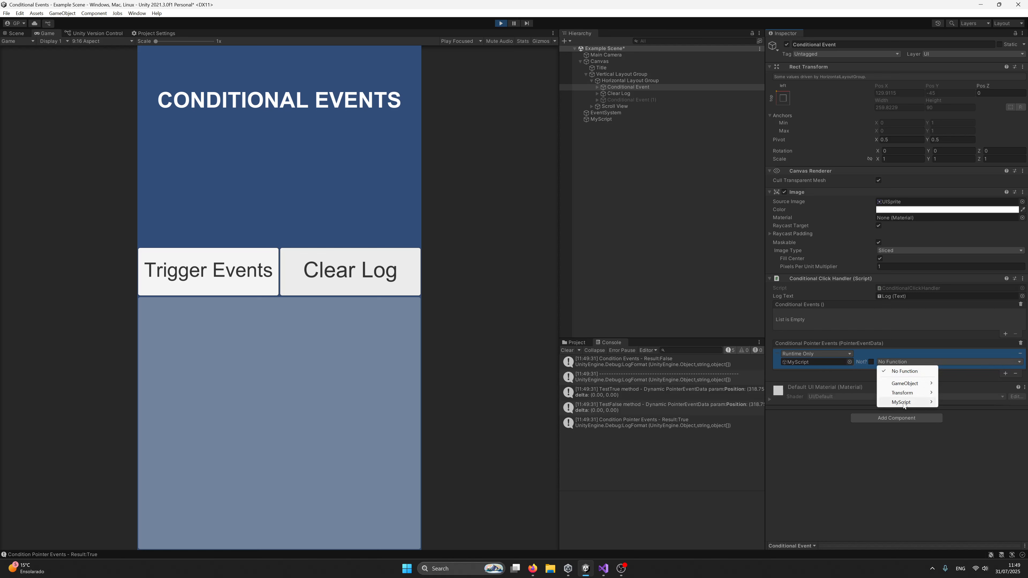
mouse_move(902, 402)
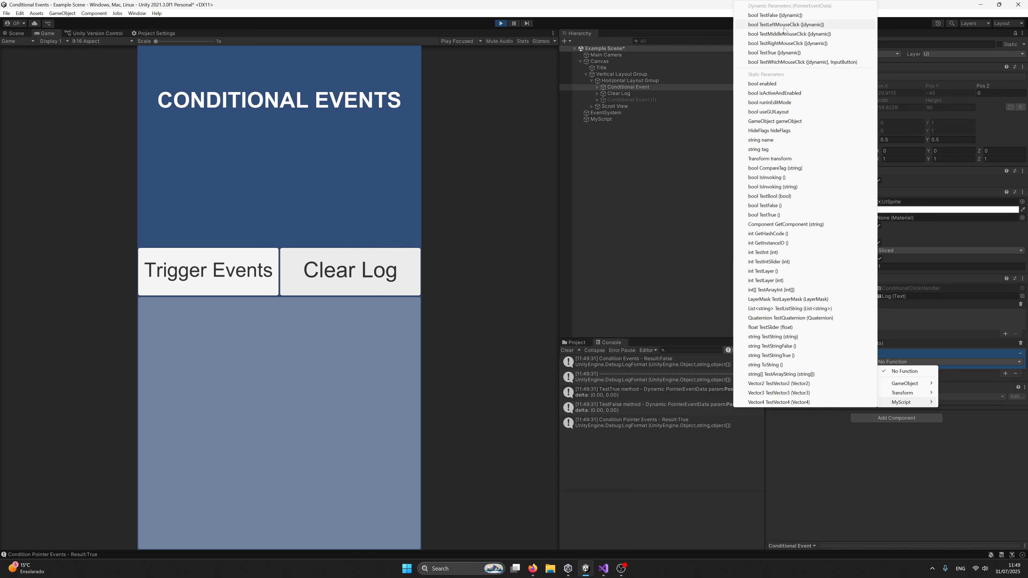
left_click(797, 62)
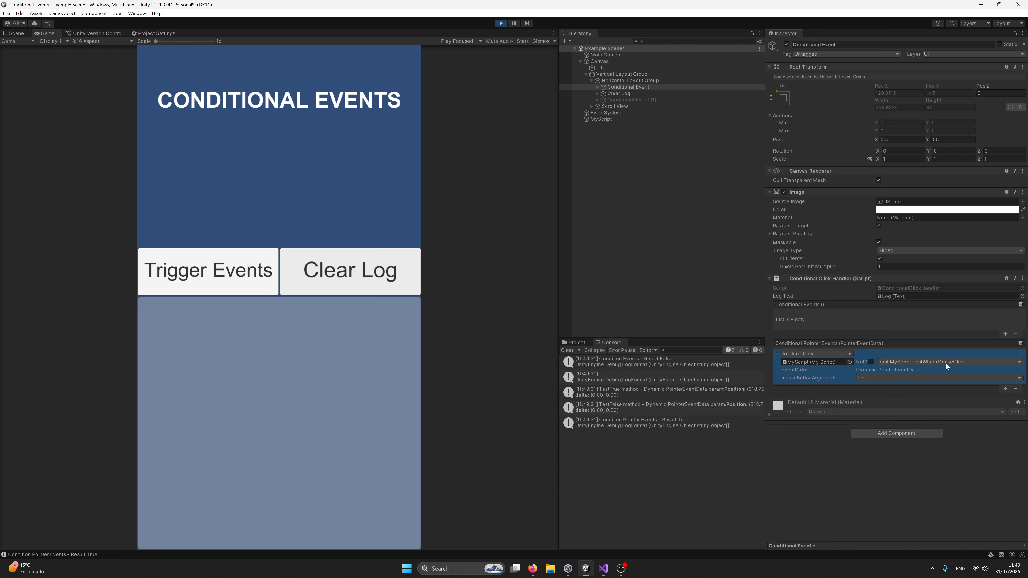
- Test TestWhichMouseClick by triggering the events with the pointer's Left button, clearing the Console before and both logs after the test
left_click(569, 351)
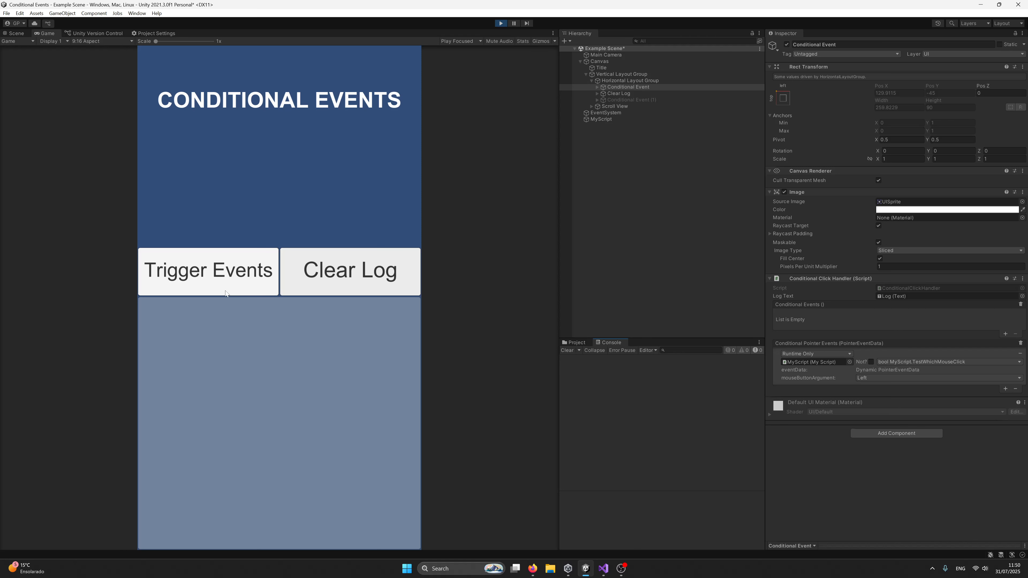
left_click(214, 279)
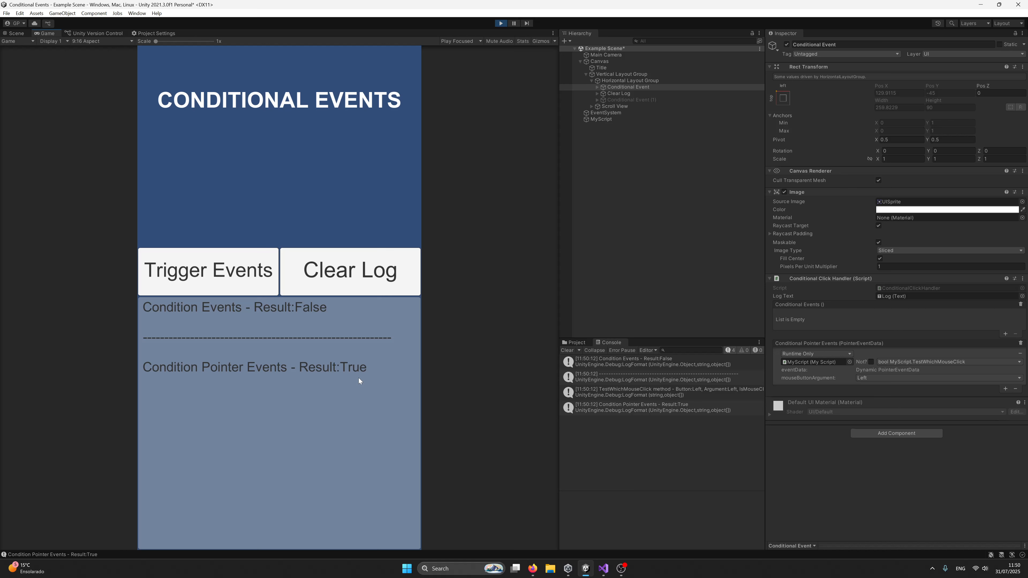
left_click(568, 350)
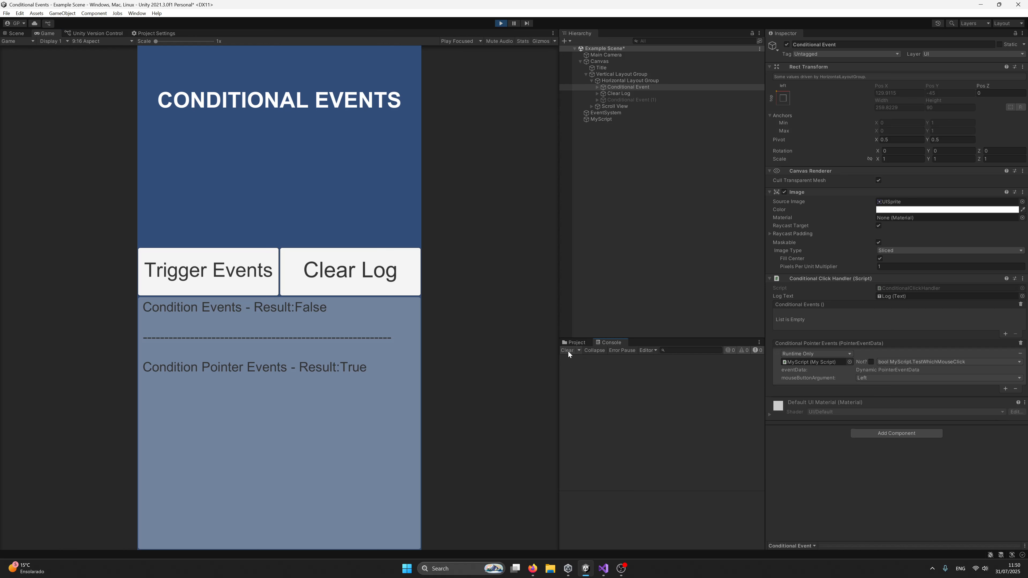
left_click(331, 280)
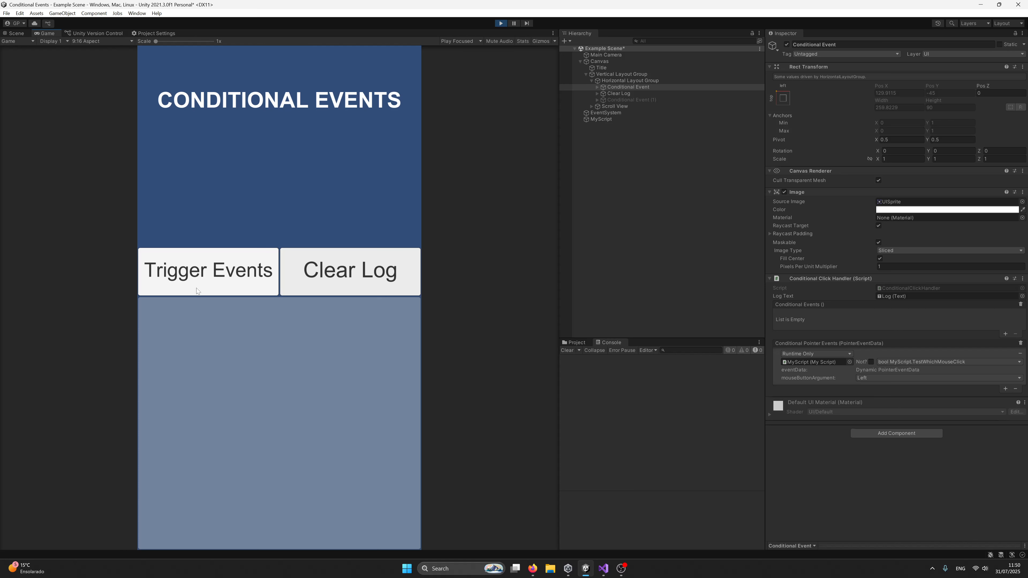
- Test TestWhichMouseClick by triggering the events with the pointer's Right and Middle buttons, clearing both logs after each test
right_click(211, 274)
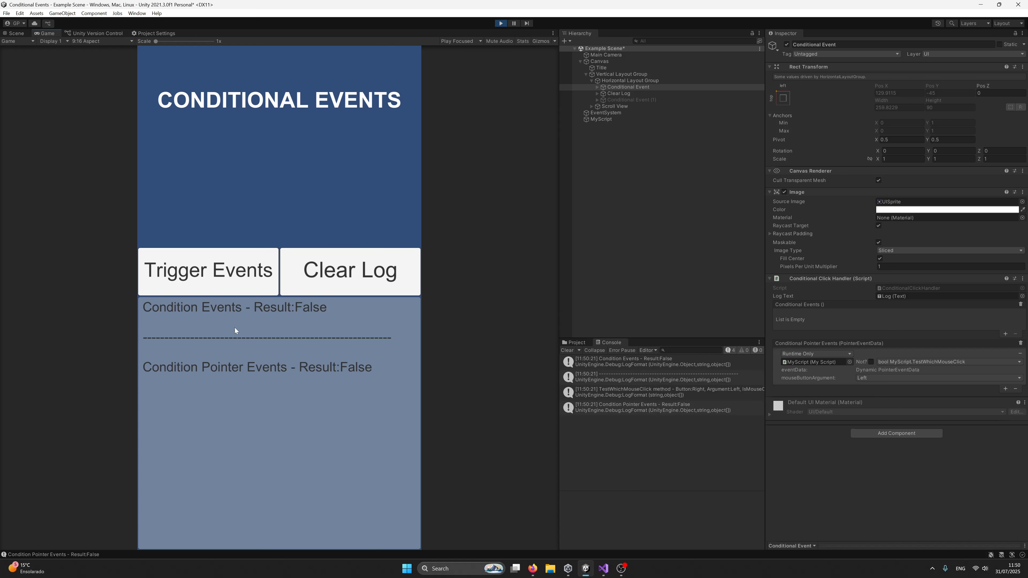
left_click(352, 291)
left_click(566, 351)
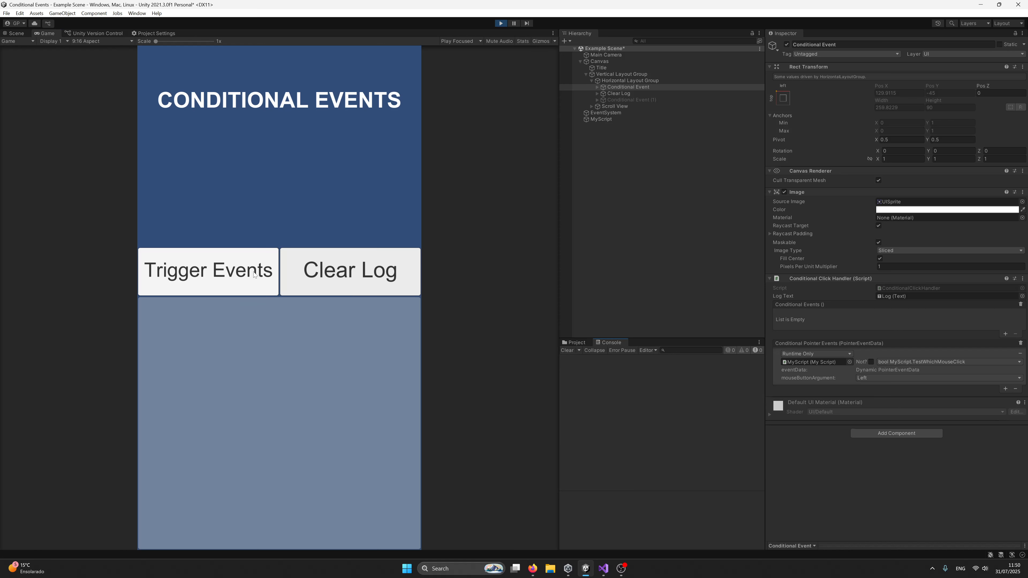
middle_click(218, 276)
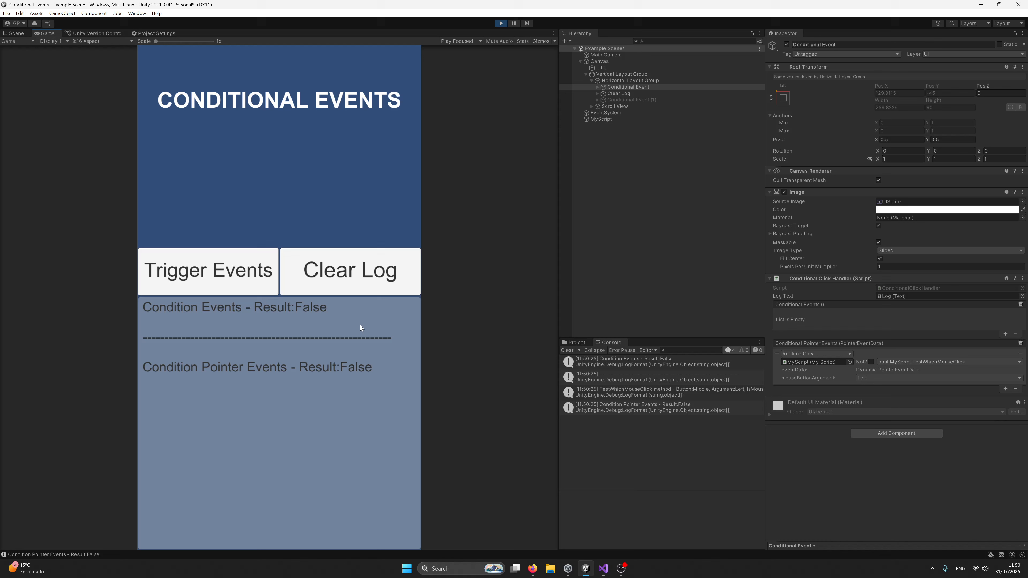
left_click(360, 282)
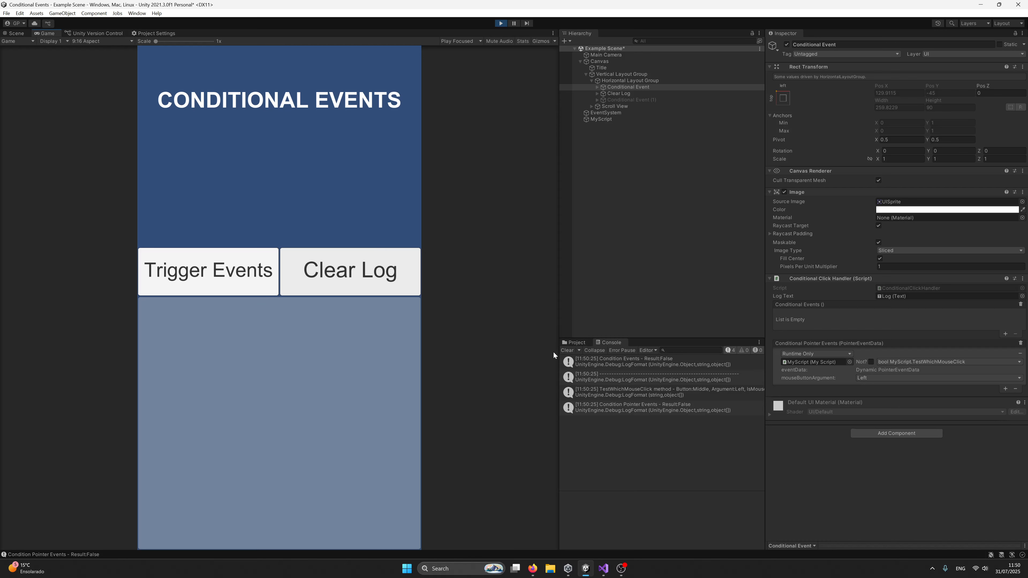
left_click(566, 350)
- Stop the running scene and remove the TestFalse and TestTrue entries from the Conditional Pointer Events list
left_click(499, 23)
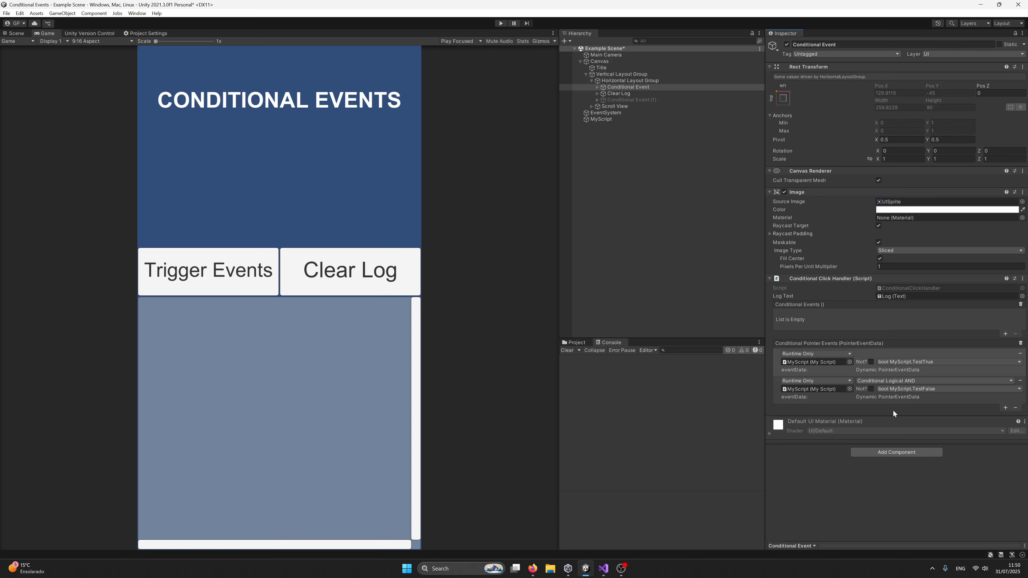
left_click(1020, 381)
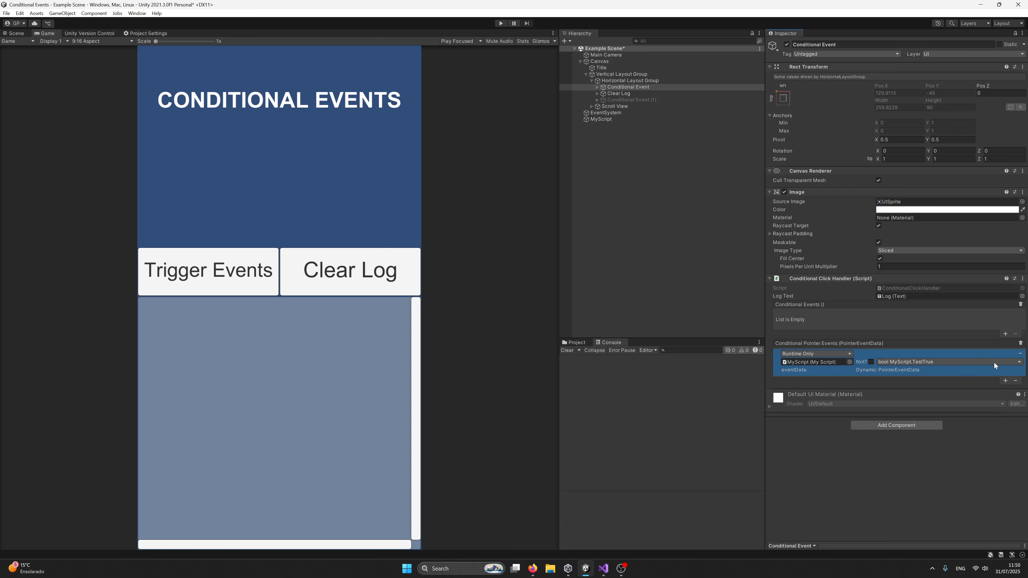
left_click(1020, 354)
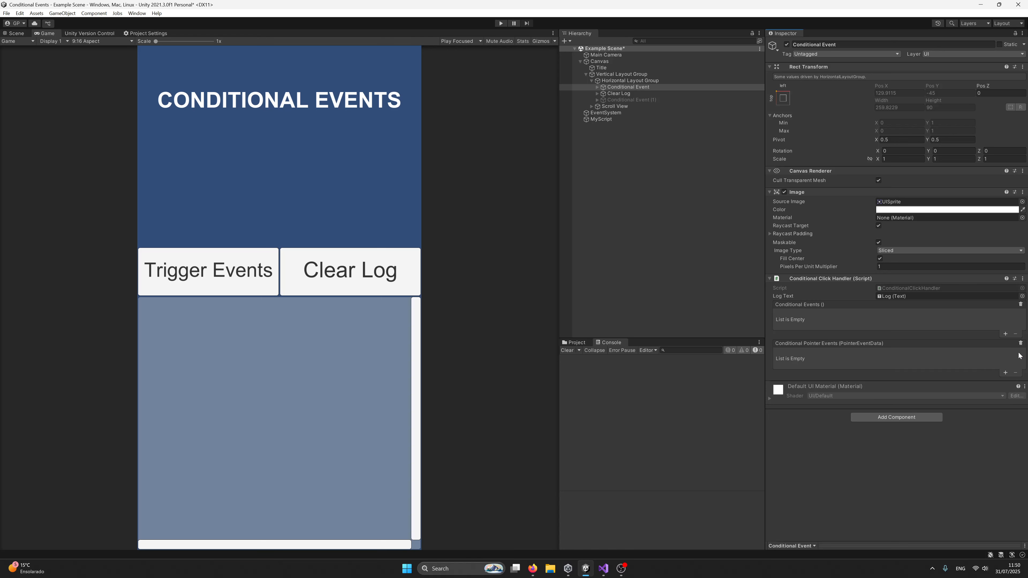
- Add a Conditional Events entry that targets the MyScript object and calls the string TestStringTrue function
left_click(1005, 334)
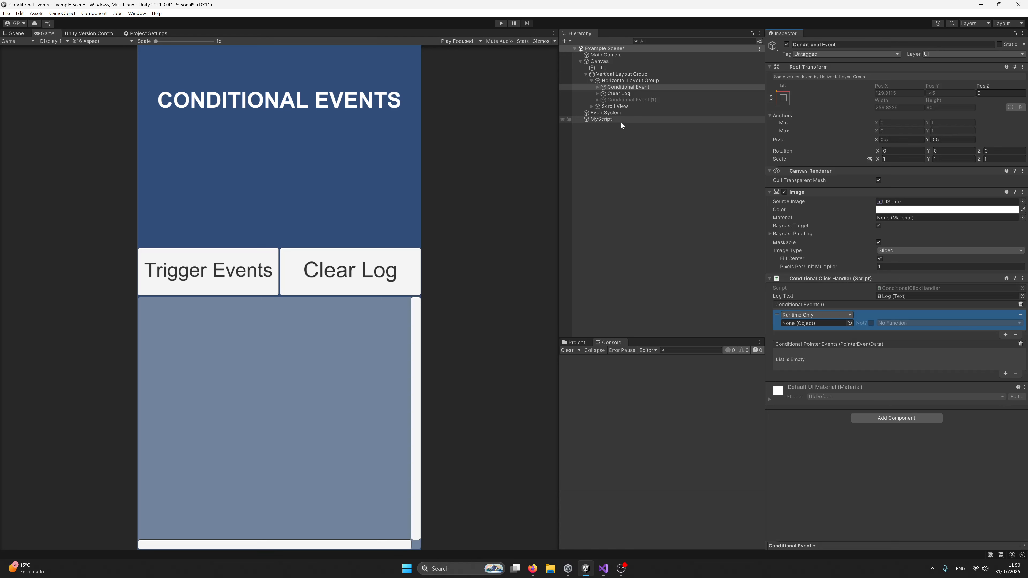
left_click_drag(603, 120, 837, 324)
left_click(890, 323)
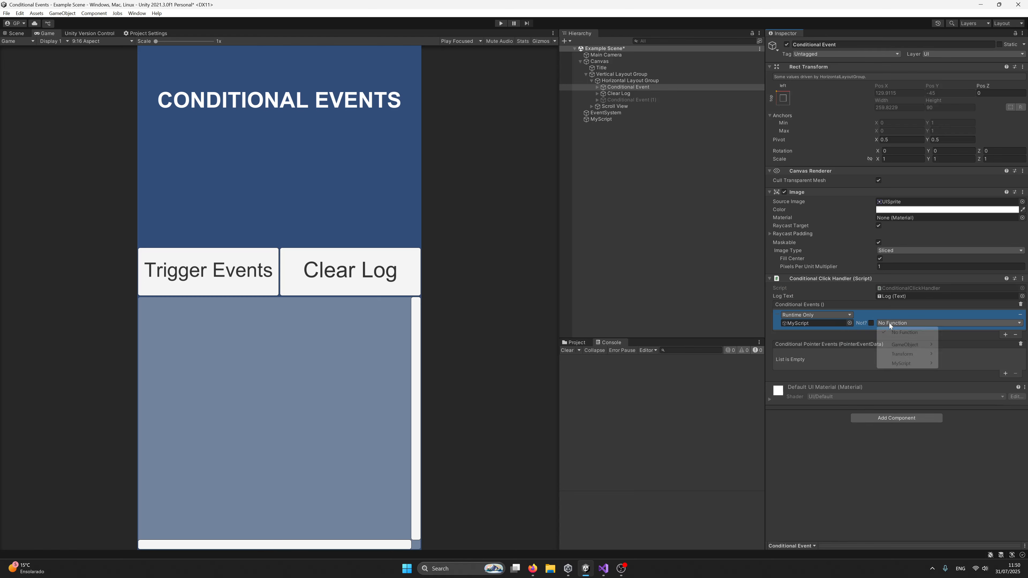
mouse_move(911, 363)
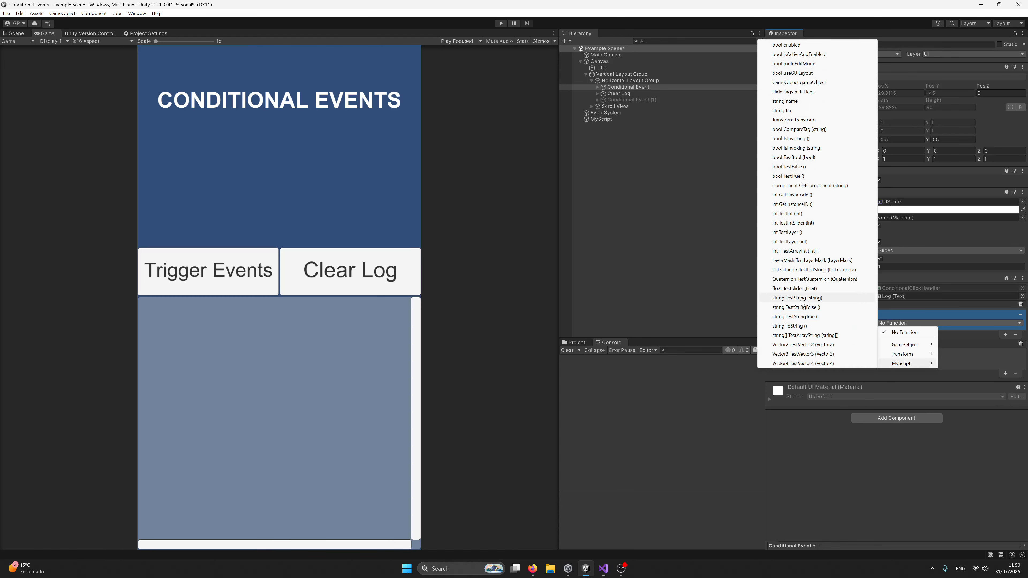
left_click(822, 316)
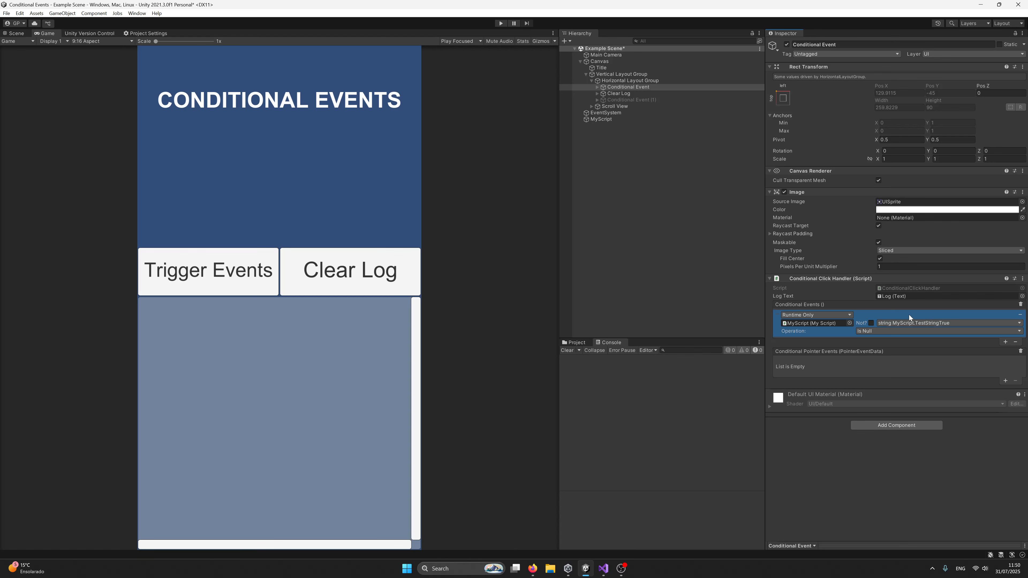
- Switch to Visual Studio and look for TestStringTrue in MyScript, leaving only the Advanced Normal Functions region expanded
left_click(604, 569)
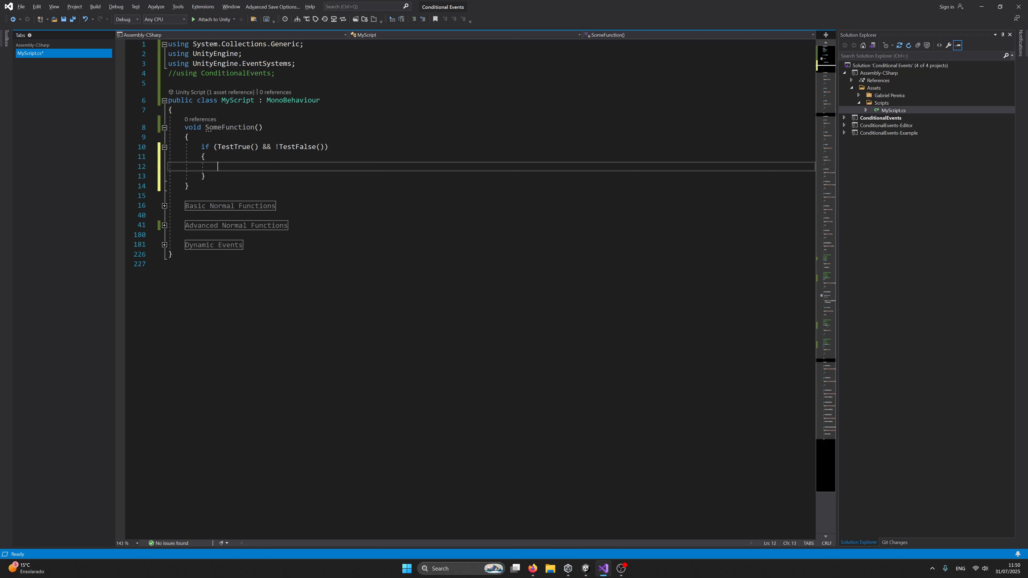
left_click(164, 206)
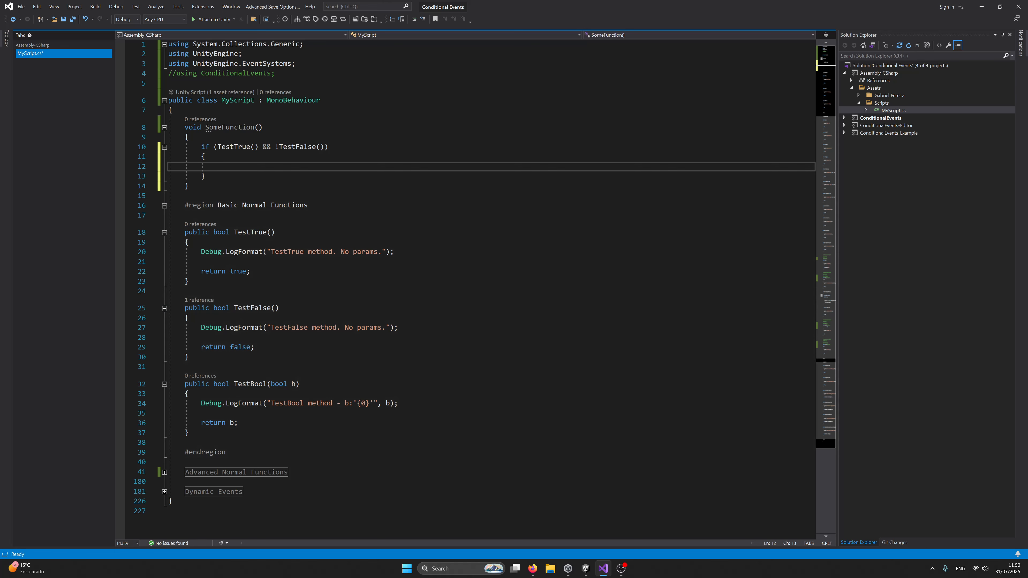
scroll(466, 284, "down", 3)
scroll(465, 283, "up", 3)
left_click(165, 233)
left_click(164, 233)
left_click(165, 205)
left_click(164, 225)
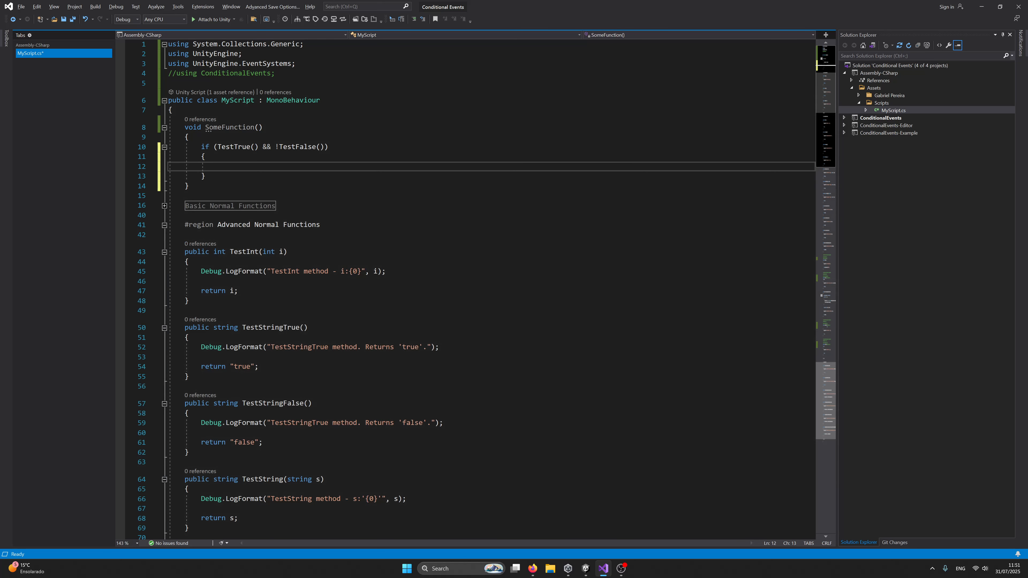
- Examine the name and returned string of the TestStringTrue method and switch back to Unity
double_click(267, 328)
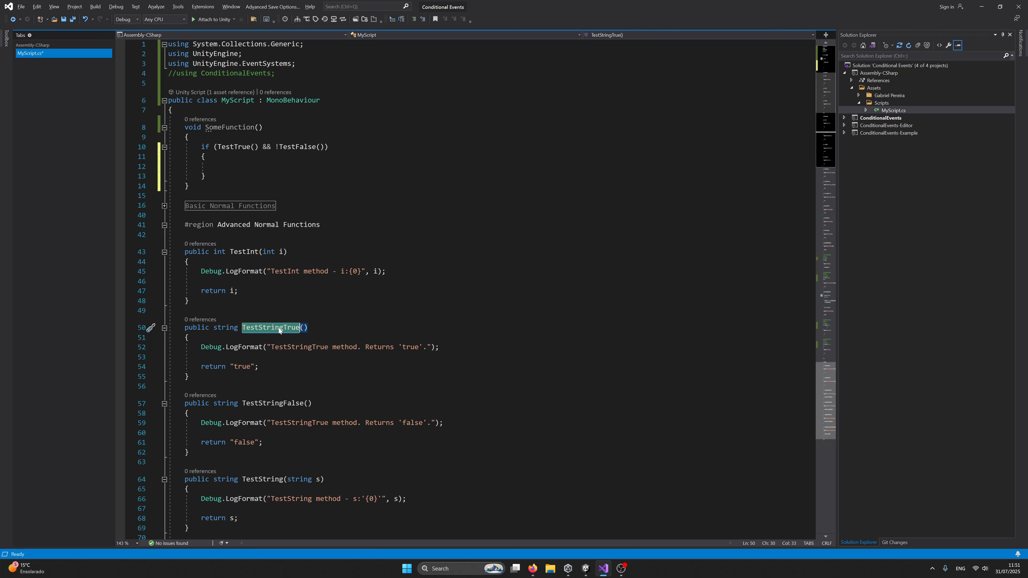
double_click(242, 367)
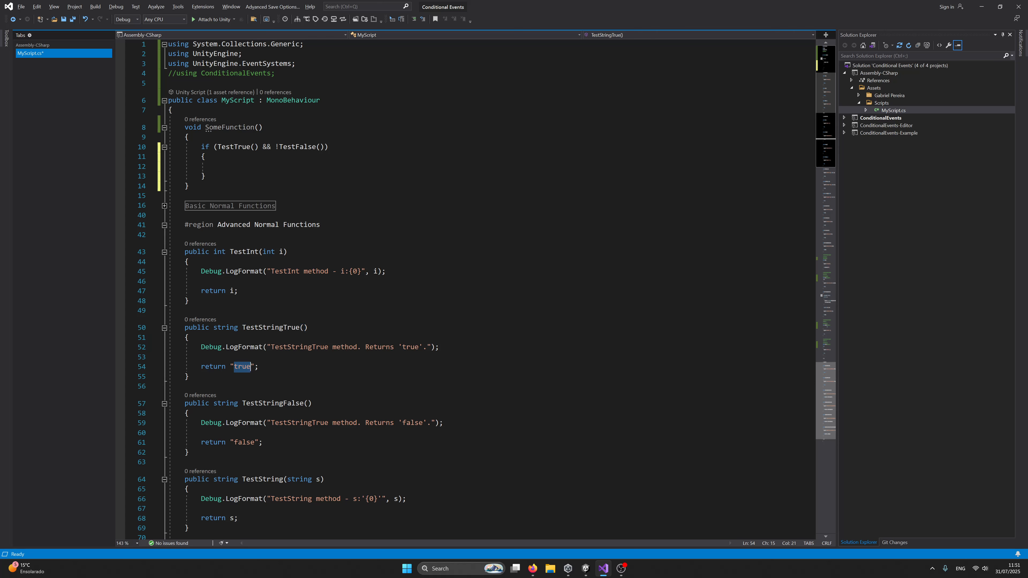
left_click(231, 367)
left_click_drag(230, 366, 255, 367)
left_click(294, 378)
key("alt+Tab")
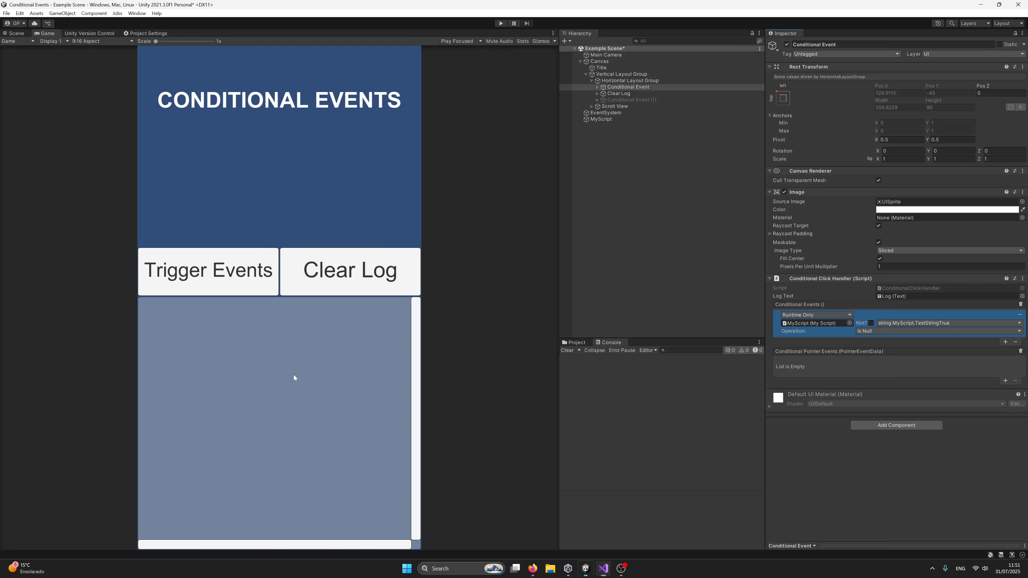